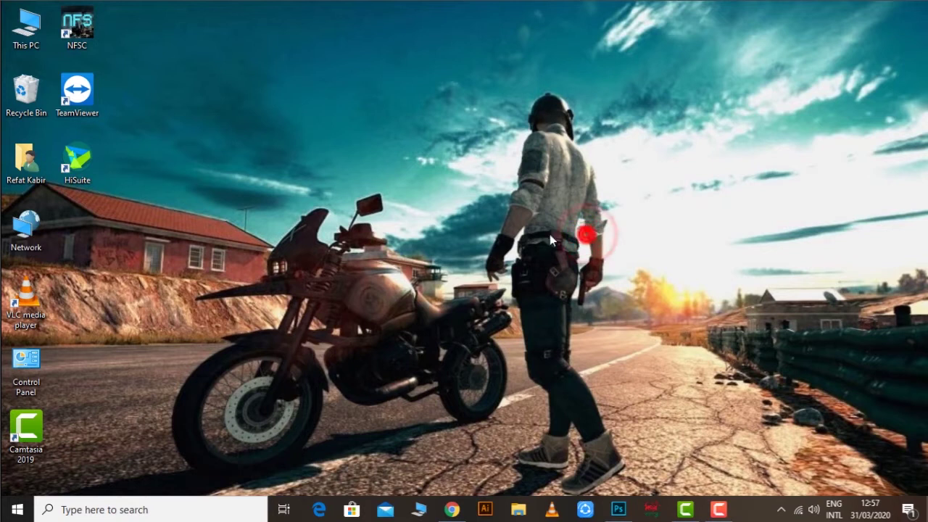
Preview the Virat Kohli cover photo, the finished FB Cover.psd in Photoshop and the portrait IMG_20191012_160759 from the 01. Camtasia Project folder
double_click(259, 124)
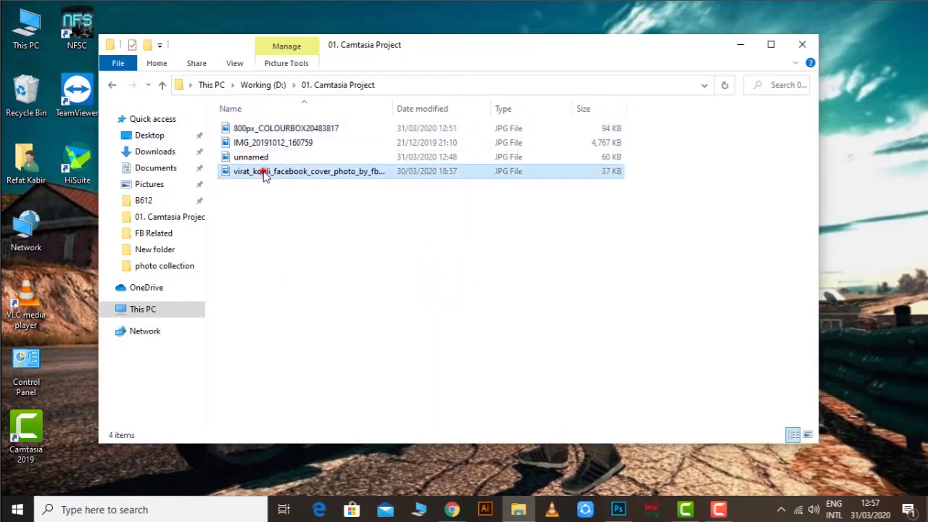
double_click(263, 171)
left_click_drag(368, 225, 165, 225)
left_click(618, 509)
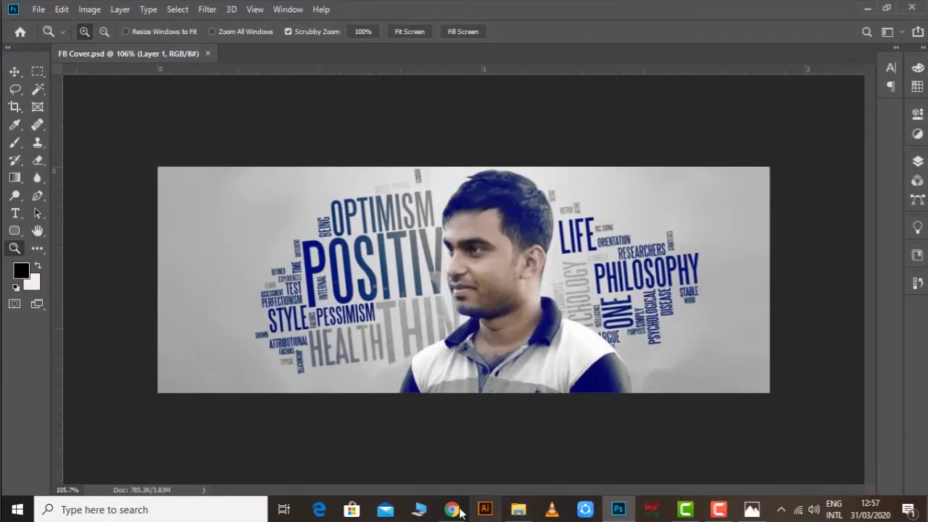
left_click(518, 509)
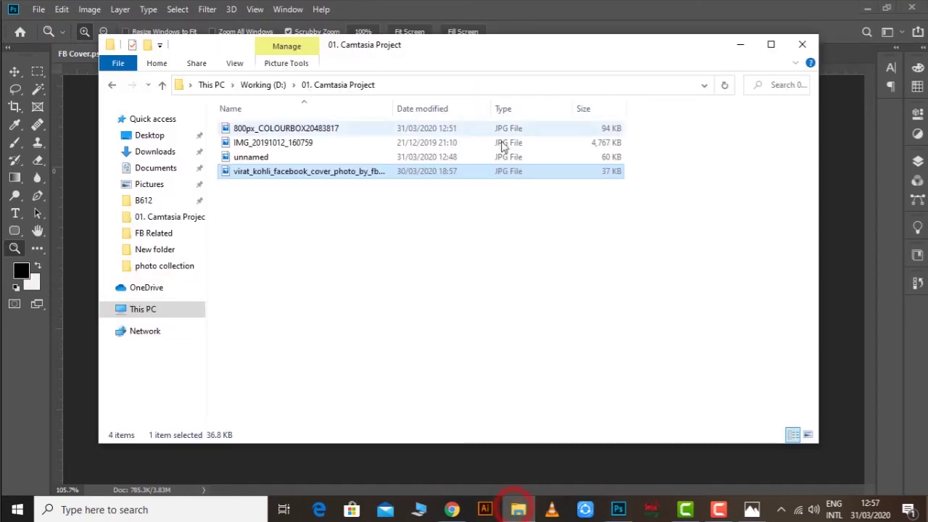
double_click(259, 145)
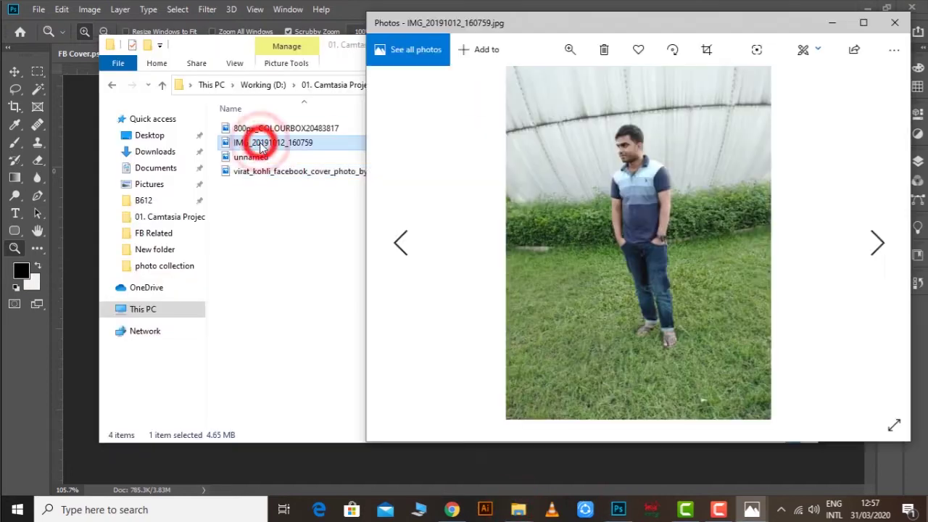
left_click(894, 22)
Open the virat_kohli_facebook_cover_photo image in Photoshop and close the FB Cover.psd document
left_click_drag(283, 171, 511, 10)
mouse_move(500, 262)
left_mouse_down()
mouse_move(558, 265)
mouse_move(510, 271)
left_mouse_up()
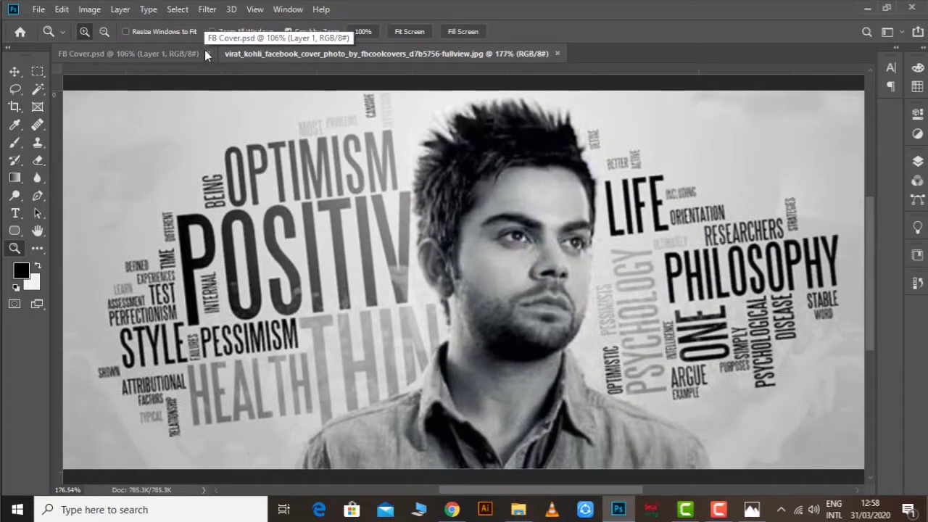
left_click(207, 53)
Open the portrait IMG_20191012_160759.jpg from the project folder as a separate Photoshop document
left_click(867, 8)
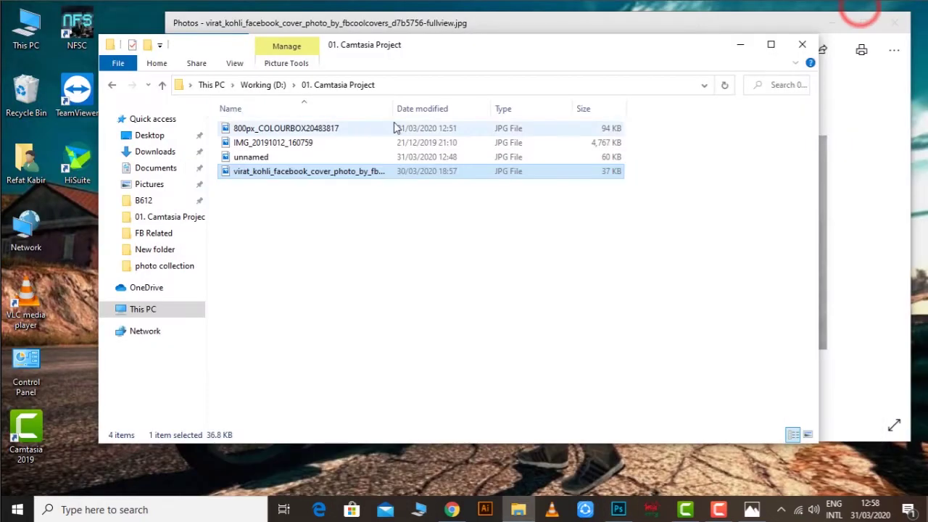
double_click(317, 142)
left_click(895, 23)
left_click_drag(251, 145, 542, 15)
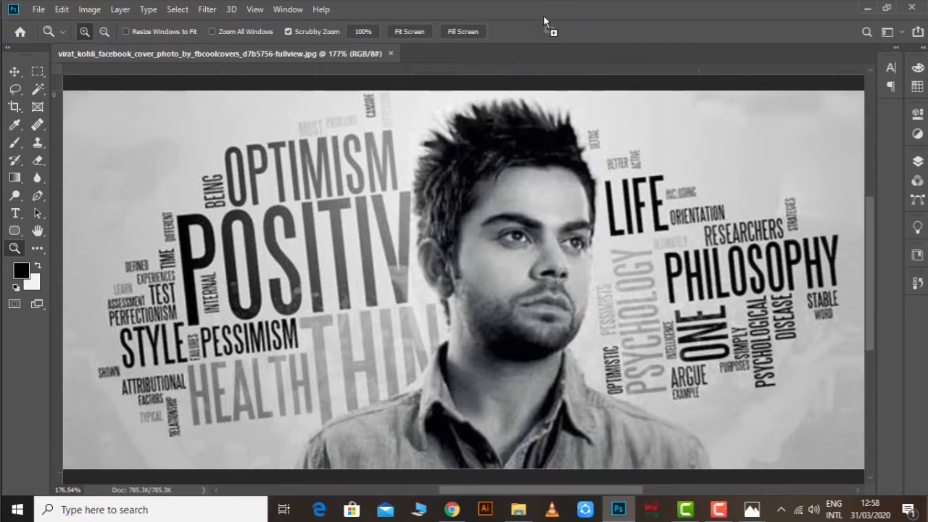
left_click_drag(452, 211, 534, 270)
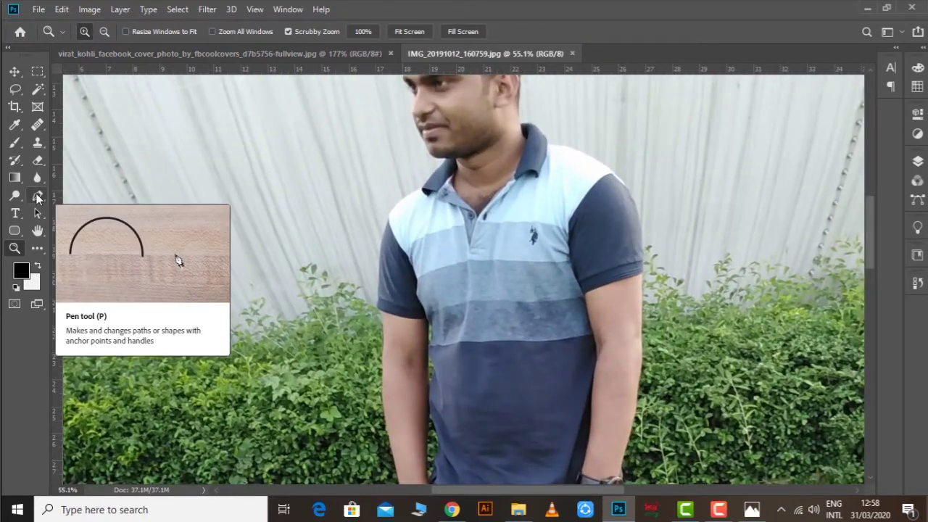
Start a Pen tool path on the outer edge of the man's left upper arm and trace it up to the sleeve hem
left_click(37, 196)
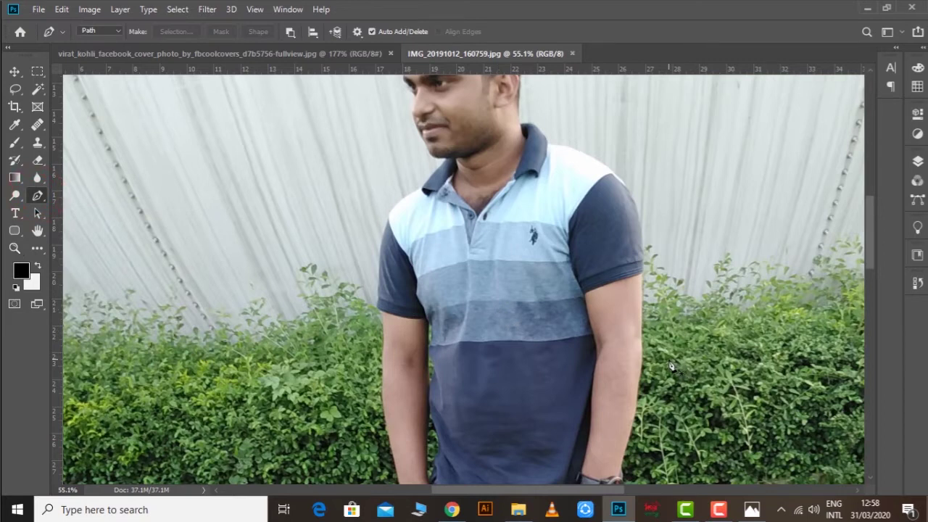
key("ctrl+1")
left_click_drag(751, 339, 590, 325)
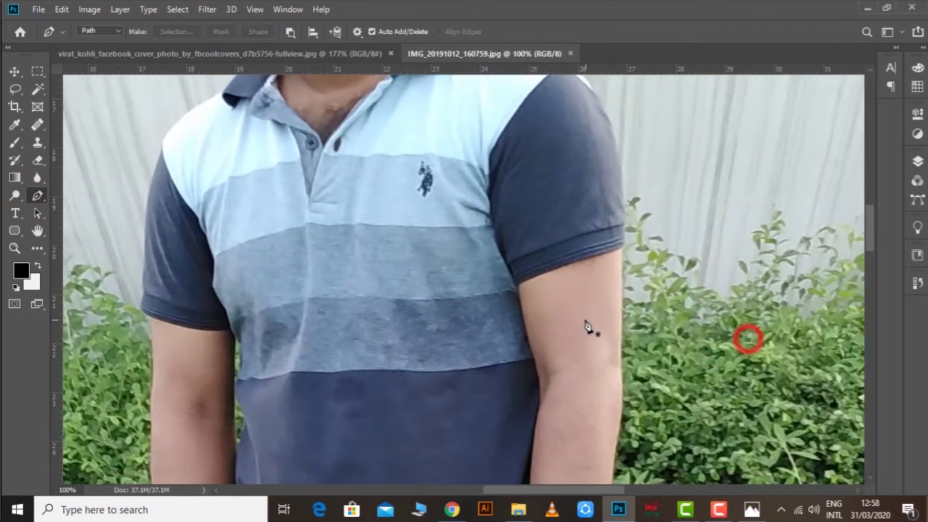
key("ctrl+plus")
left_click_drag(710, 342, 476, 292)
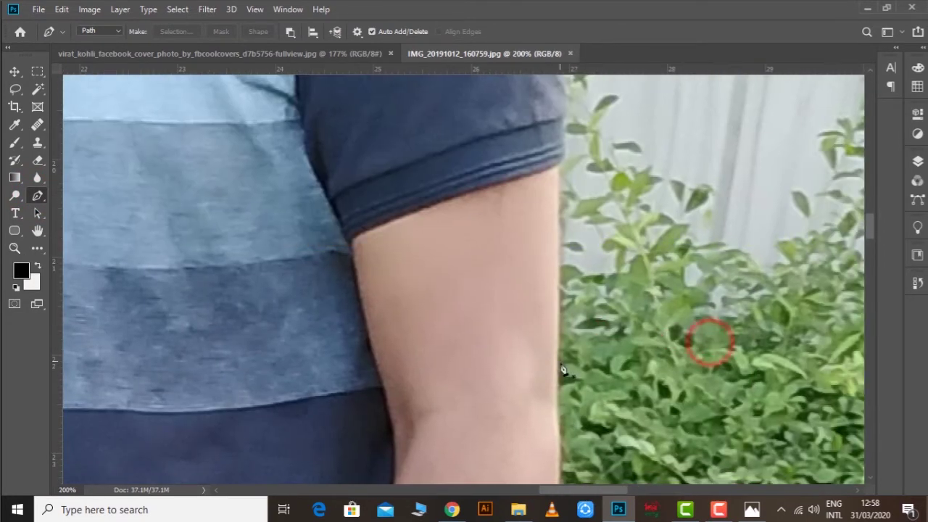
left_click(555, 395)
scroll(553, 305, "up", 1)
left_click(555, 209)
scroll(561, 263, "up", 4)
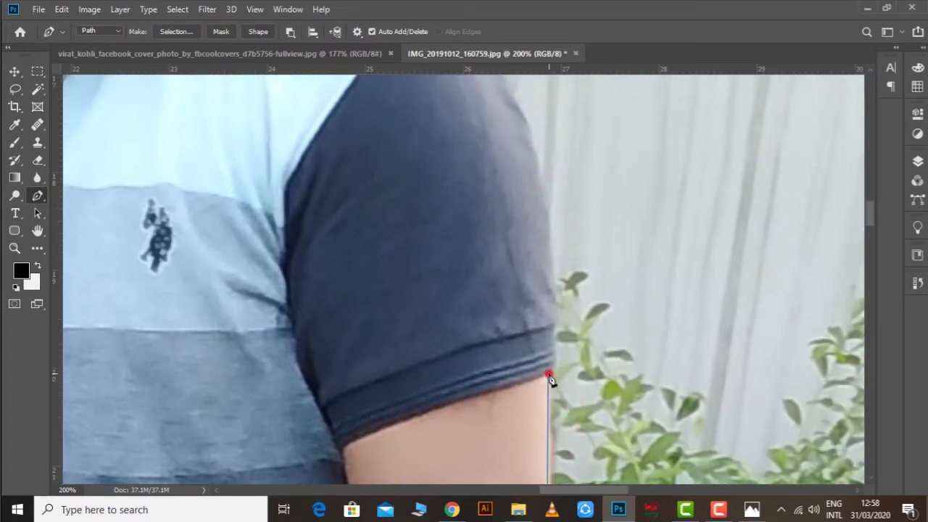
left_click_drag(553, 329, 549, 317)
Continue the path around the man's left sleeve, over the shoulder and along the polo collar
left_click_drag(572, 181, 580, 272)
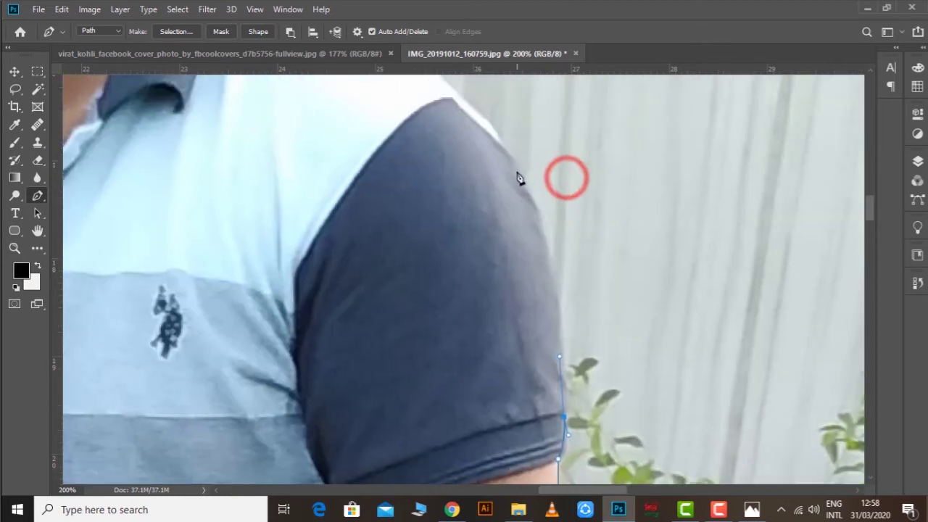
left_click_drag(512, 167, 545, 279)
left_click_drag(468, 220, 412, 193)
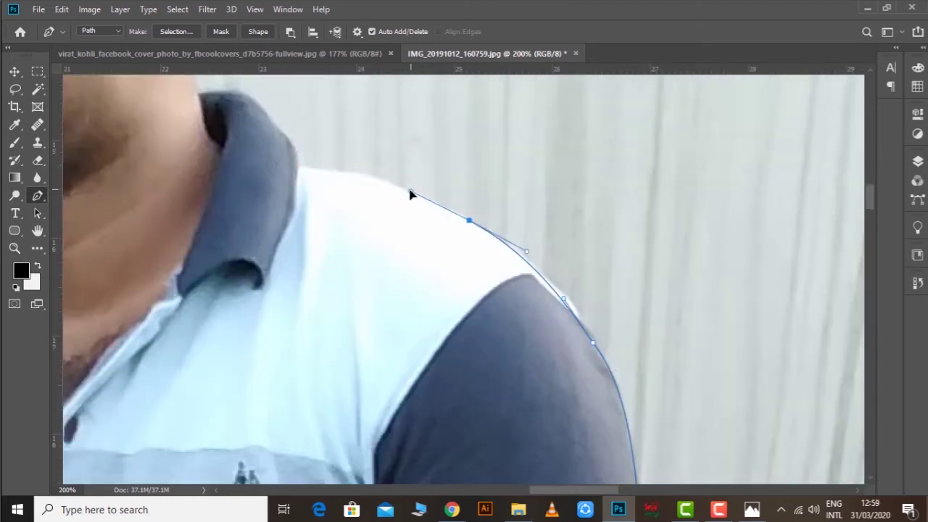
left_click(294, 167)
left_click_drag(304, 167, 395, 326)
left_click_drag(329, 250, 292, 233)
Trace the path up the back of the man's neck and head and over the top of his hair
key("ctrl+plus")
left_click_drag(196, 87, 191, 236)
left_click_drag(185, 319, 190, 246)
left_click_drag(242, 223, 290, 434)
left_click(689, 275)
left_click_drag(653, 236, 621, 222)
left_click_drag(458, 194, 397, 206)
left_click(278, 258)
left_click_drag(228, 263, 194, 266)
Trace the path down the man's hairline and face profile, past forehead, nose and lips to the chin
left_click_drag(205, 391, 228, 252)
left_click_drag(174, 307, 157, 342)
left_click_drag(224, 427, 260, 182)
left_click_drag(216, 264, 215, 279)
left_click_drag(258, 304, 199, 249)
key("ctrl+z")
left_click_drag(218, 250, 213, 273)
left_click_drag(231, 385, 247, 419)
left_click_drag(247, 418, 127, 269)
left_click_drag(152, 311, 172, 333)
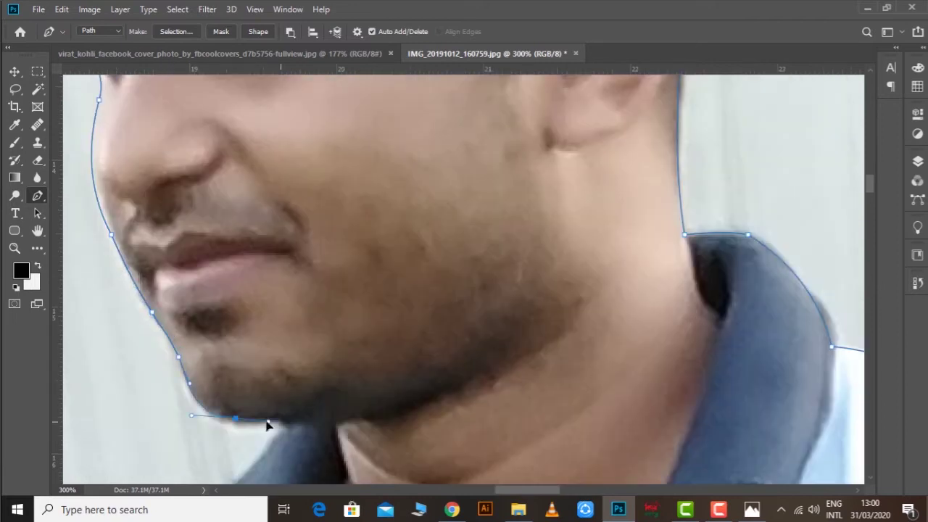
Extend the path down the outer edge of the man's right sleeve and onto his right upper arm
scroll(296, 325, "down", 6)
scroll(265, 368, "down", 5)
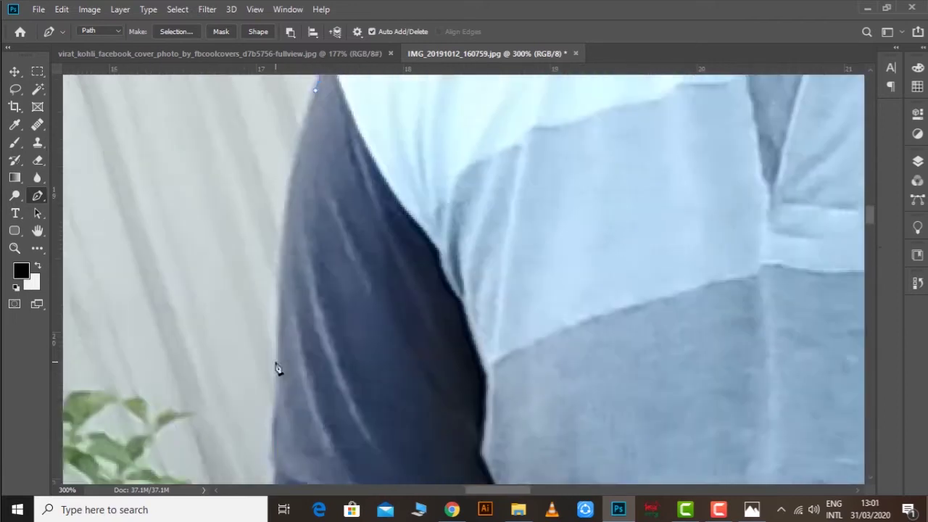
left_click_drag(276, 362, 273, 423)
left_click_drag(289, 423, 291, 224)
left_click_drag(271, 288, 273, 306)
left_click(279, 336)
left_click_drag(300, 385, 303, 419)
left_click_drag(317, 340, 306, 251)
key("ctrl+minus")
key("ctrl+minus")
key("ctrl+minus")
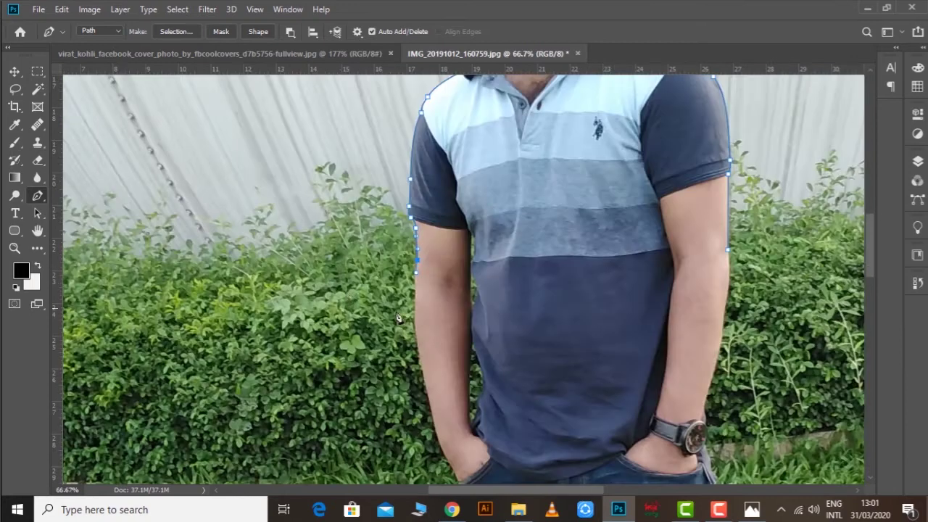
Convert the traced path into a new anti-aliased selection with a feather radius of 1 pixel
key("a")
scroll(371, 208, "up", 3)
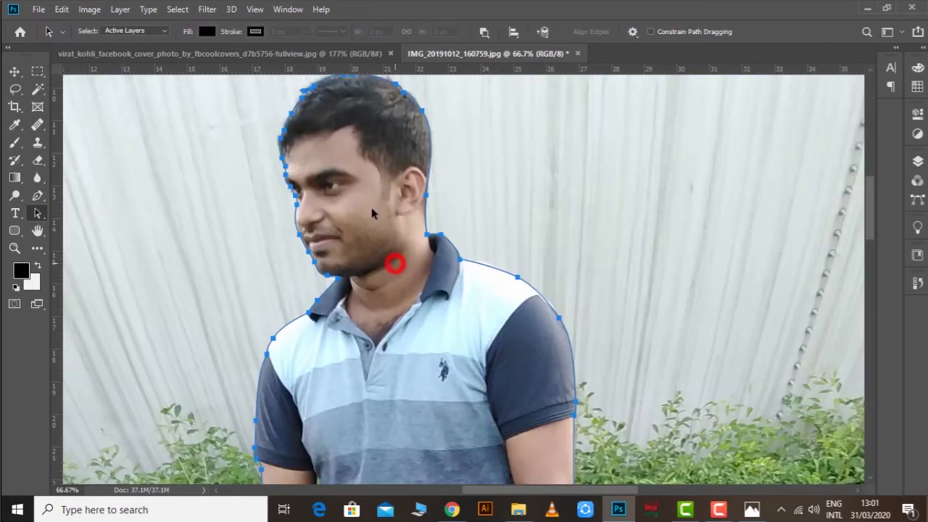
right_click(369, 203)
left_click(418, 250)
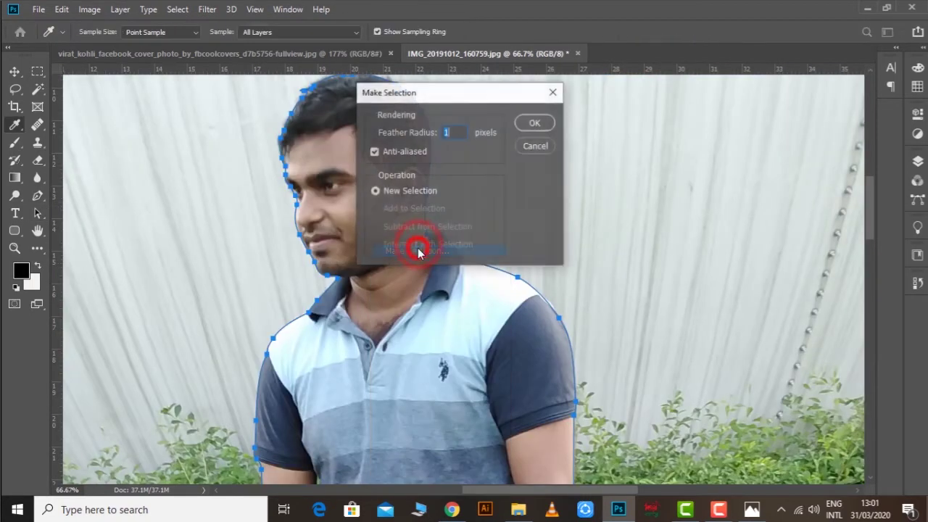
type("0")
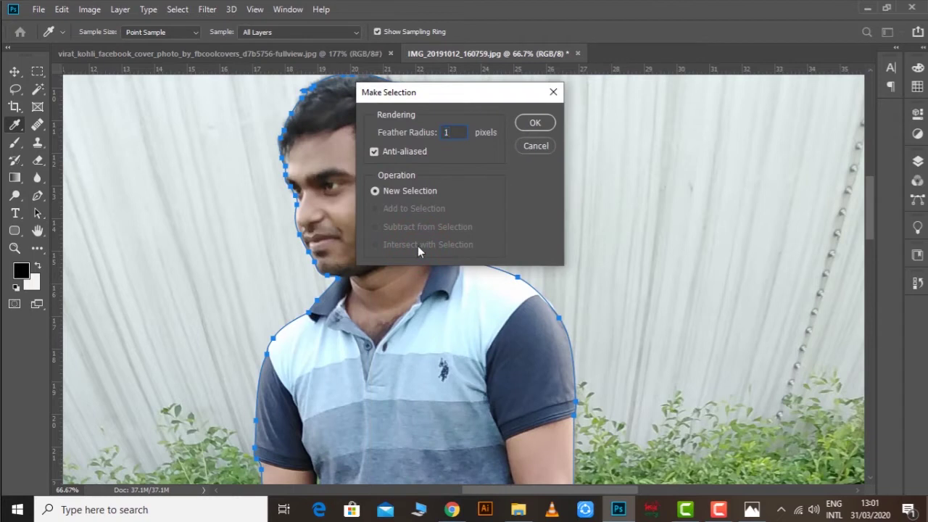
key("Return")
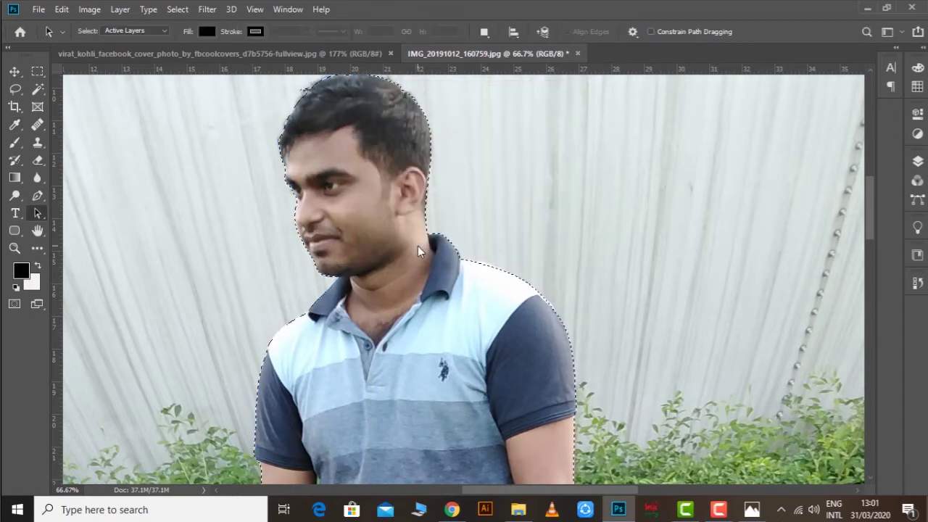
Cut the selected upper body of the man out of the portrait photo
key("ctrl+minus")
key("ctrl+minus")
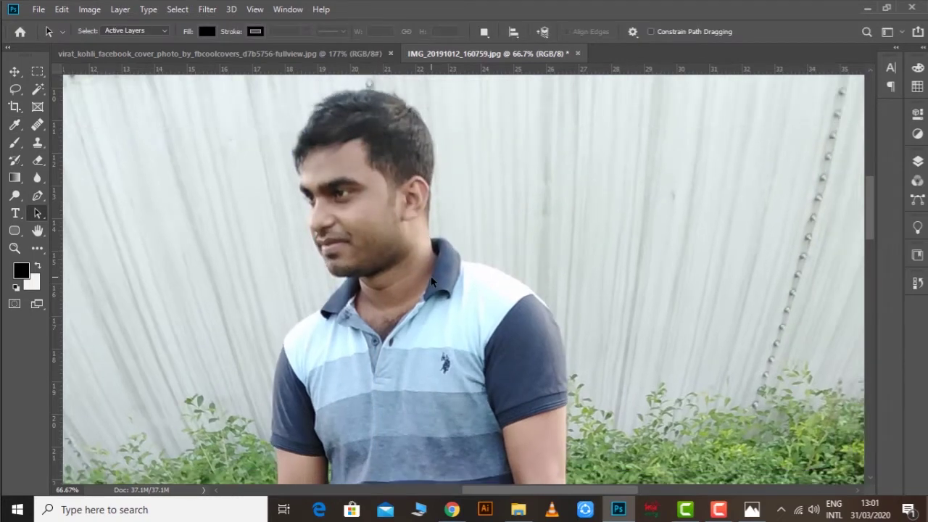
key("ctrl+plus")
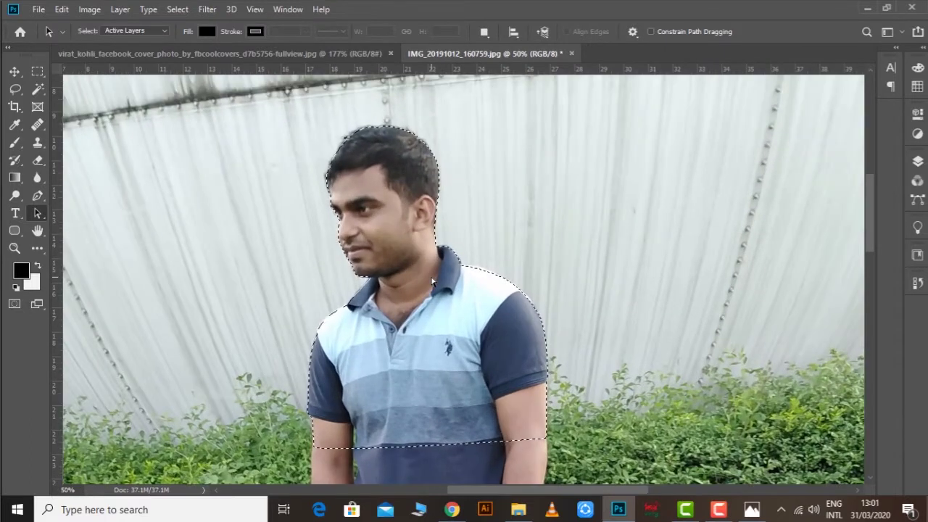
key("ctrl+BackSpace")
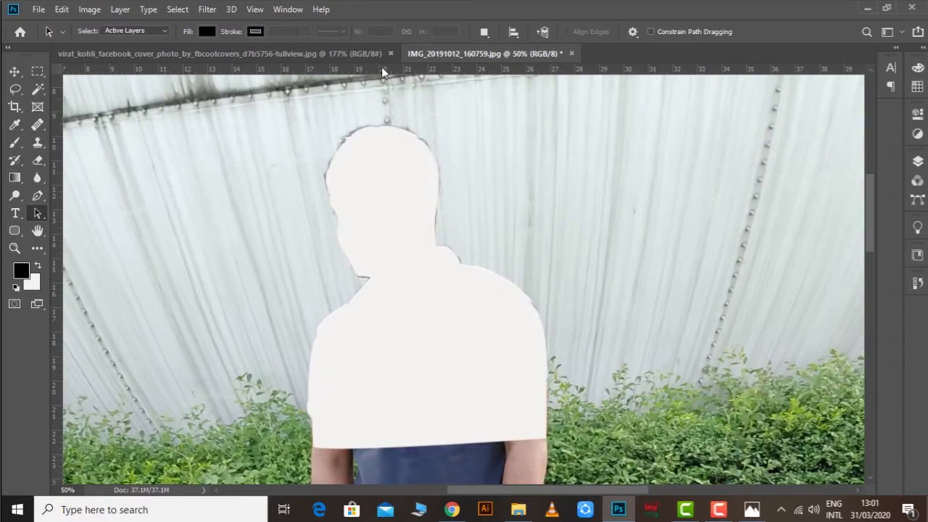
Paste the cut-out man into the Virat Kohli cover photo document
left_click(312, 54)
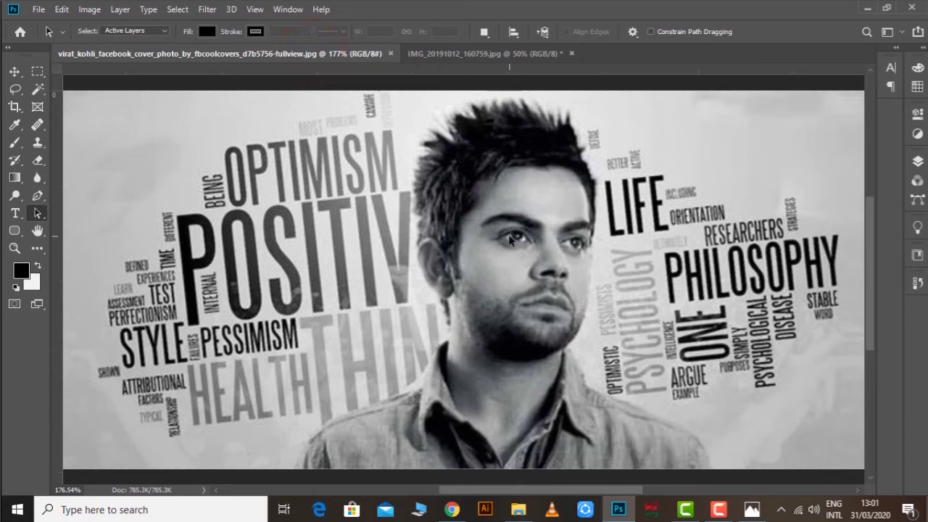
key("v")
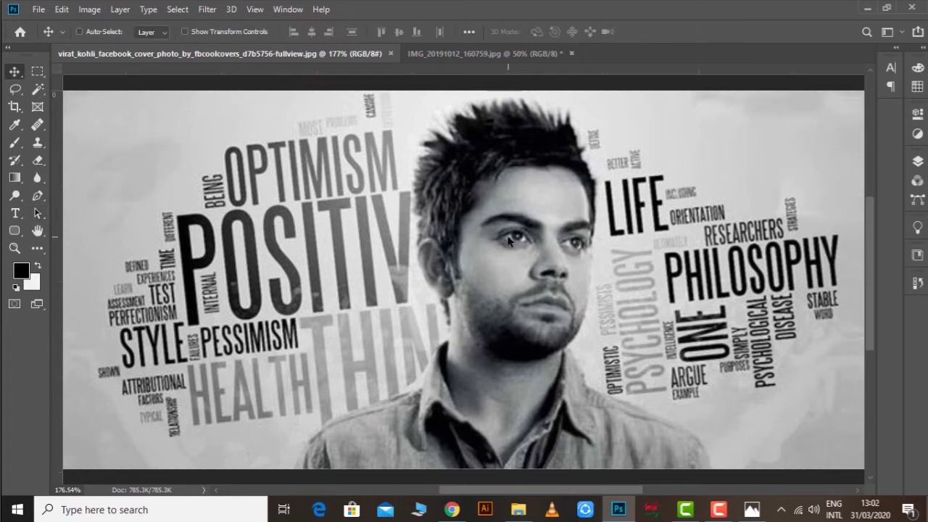
key("ctrl+v")
Free-transform the pasted man, scaling him to about 36% and rotating him about 7.6 degrees over the cover photo
key("ctrl+t")
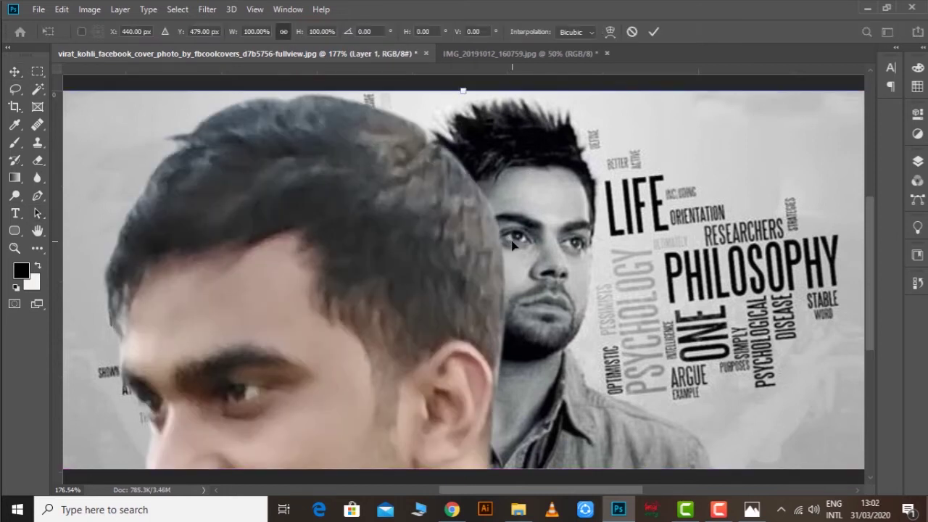
key("ctrl+minus")
key("ctrl+minus")
left_click_drag(469, 208, 507, 283)
left_click_drag(480, 226, 502, 227)
left_click_drag(606, 207, 621, 218)
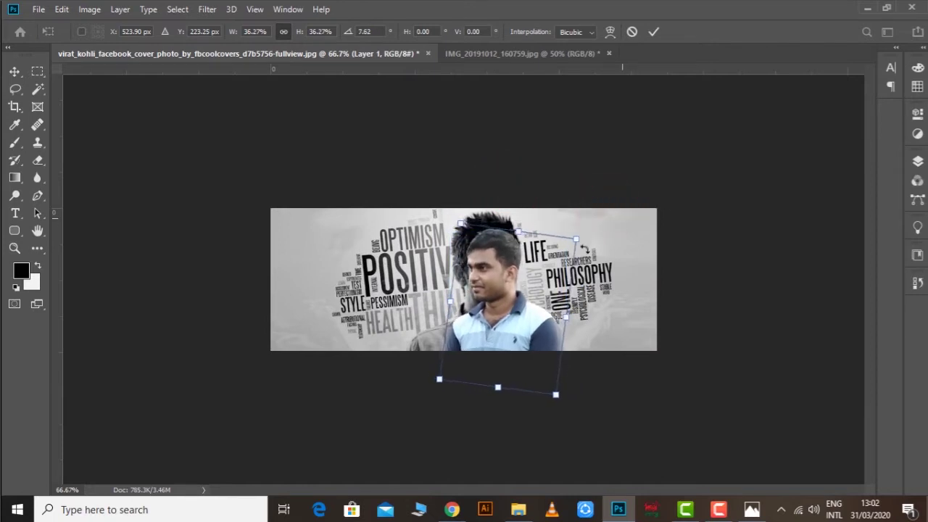
Enlarge and reposition the cut-out man so he covers the original person in the cover, and apply the transform
left_click_drag(500, 321, 522, 300)
left_click_drag(582, 292, 608, 295)
left_click_drag(541, 370, 544, 415)
left_click_drag(522, 284, 481, 281)
key("Return")
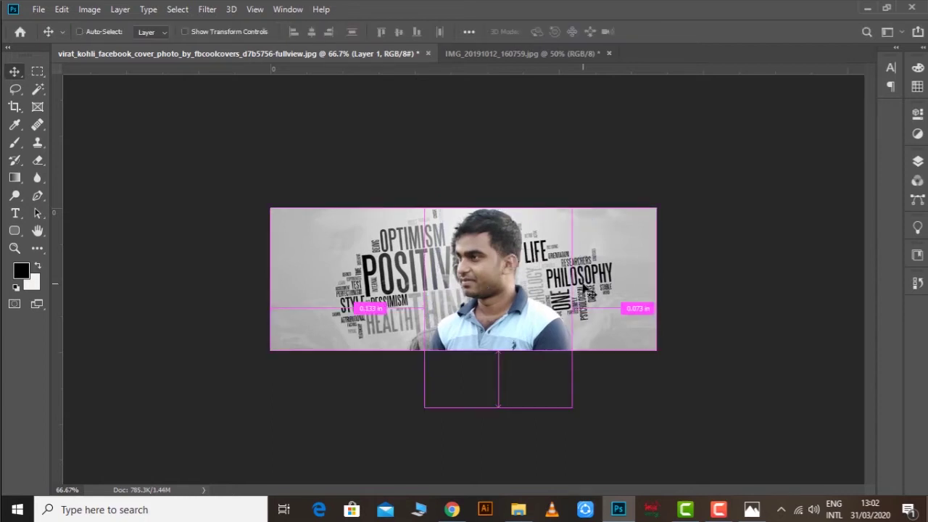
Move the cut-out man sideways over the PHILOSOPHY text to uncover the original person in the cover photo
key("ctrl+plus")
key("ctrl+plus")
key("ctrl+minus")
key("ctrl+minus")
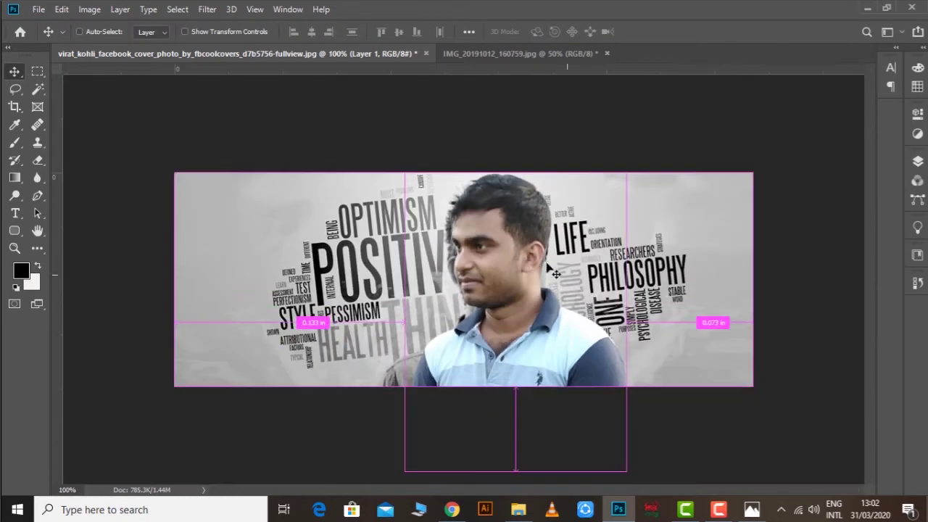
left_click_drag(511, 251, 648, 250)
key("ctrl+plus")
key("ctrl+plus")
key("ctrl+minus")
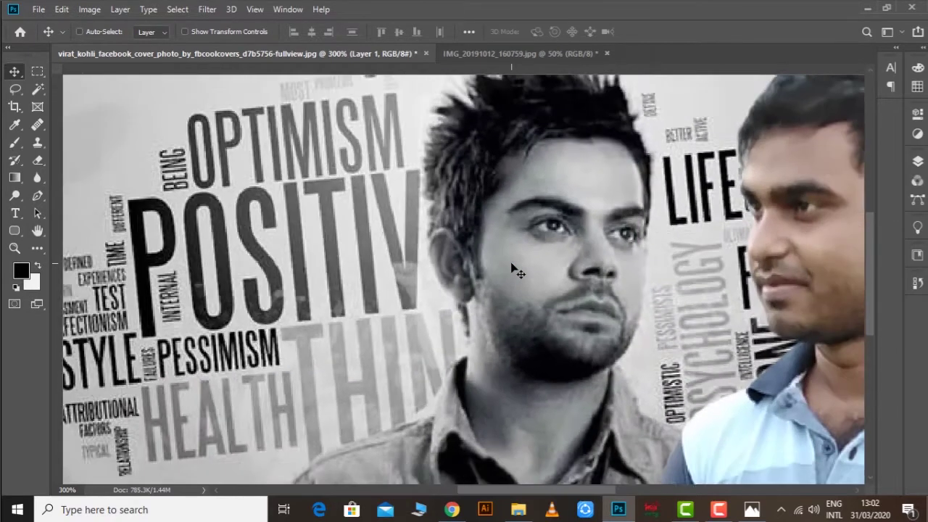
Start a Pen tool path beside the original person's hair and trace it down past the ear, neck and right shoulder
left_click(37, 195)
left_click(299, 121)
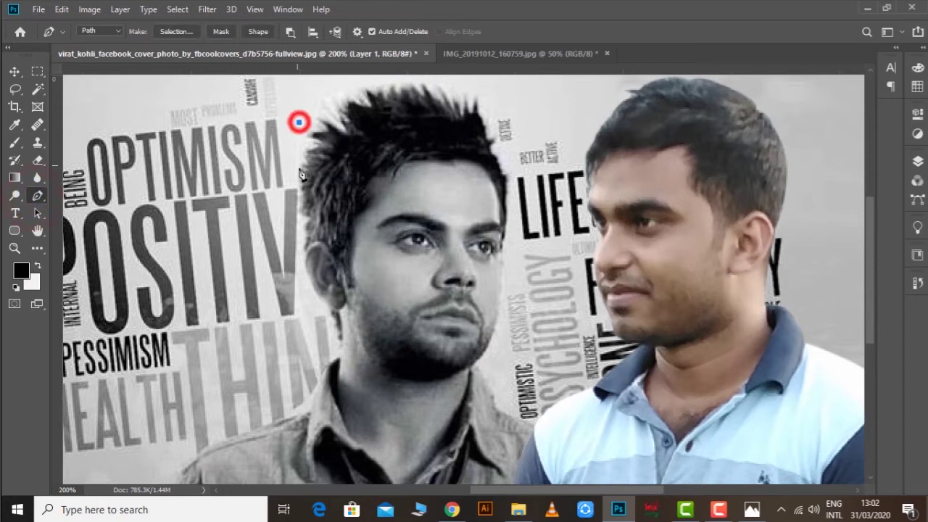
left_click_drag(279, 192, 281, 196)
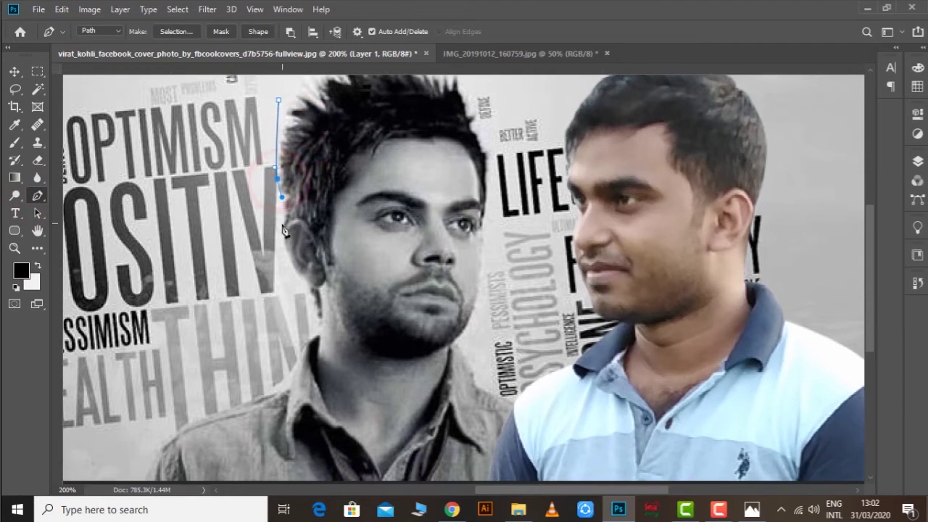
left_click_drag(297, 337, 283, 189)
left_click(304, 169)
left_click(263, 180)
left_click_drag(177, 234, 172, 268)
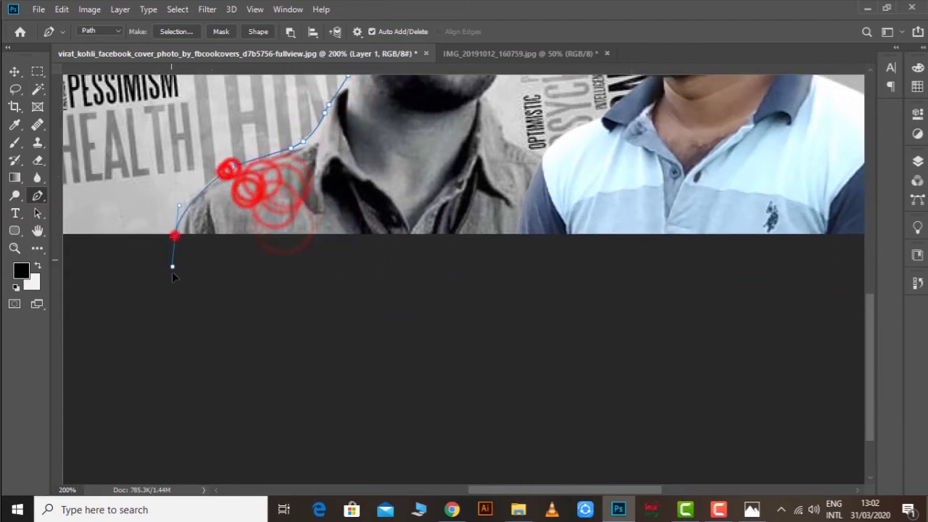
Continue the Pen path below the photo's lower edge and up over the original person's other shoulder to the collar
left_click(219, 285)
left_click_drag(505, 243, 516, 244)
left_click(625, 250)
left_click(613, 201)
left_click(571, 164)
left_click(516, 143)
left_click(481, 136)
Trace the path up beside the original person's neck and face, around the top of the hair, and close it
left_click(429, 206)
left_click(428, 172)
left_click(439, 149)
left_click(443, 196)
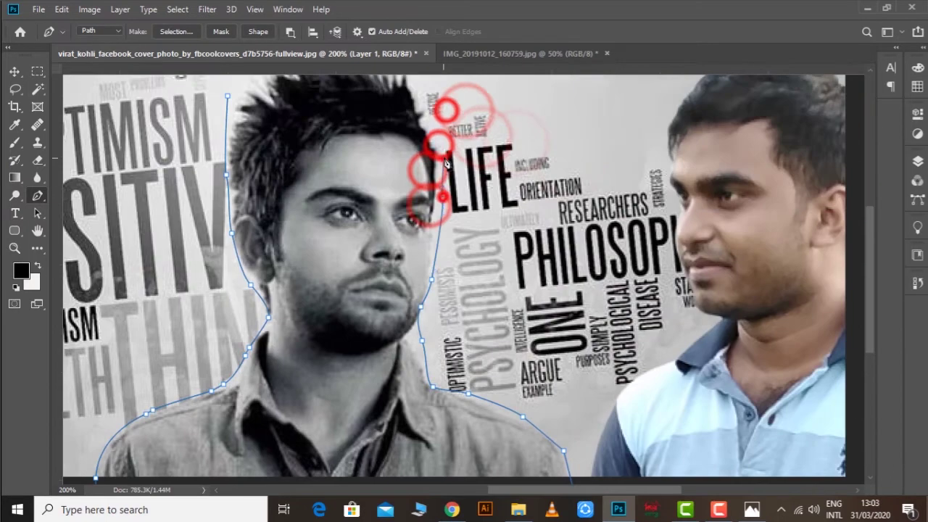
left_click(444, 158)
left_click(323, 105)
left_click(256, 126)
left_click(238, 155)
Convert the closed path around the original person into a new anti-aliased selection with a 1-pixel feather
key("a")
left_click(315, 174)
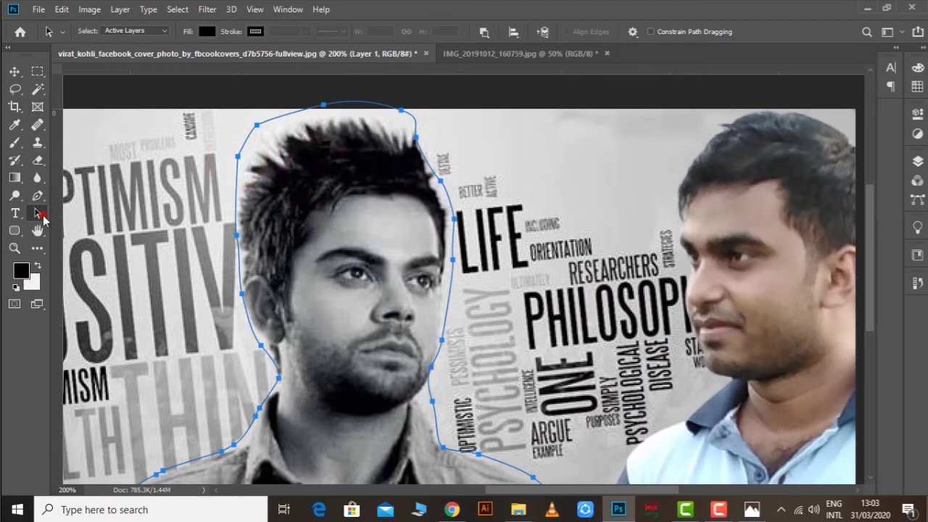
right_click(361, 194)
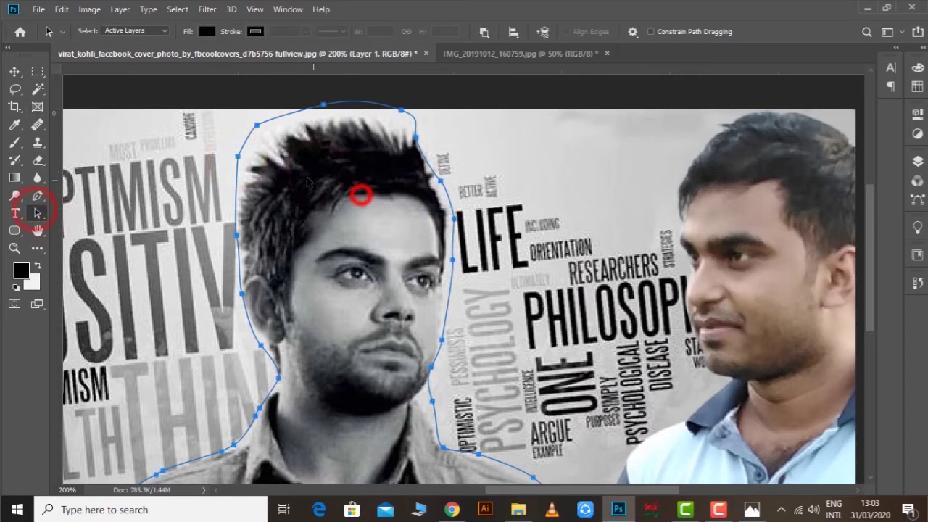
left_click(347, 235)
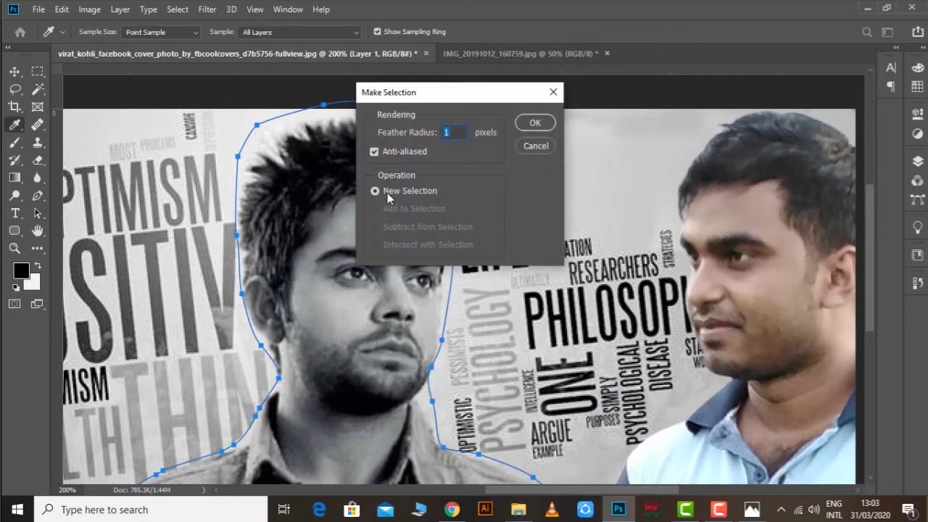
left_click(535, 122)
key("a")
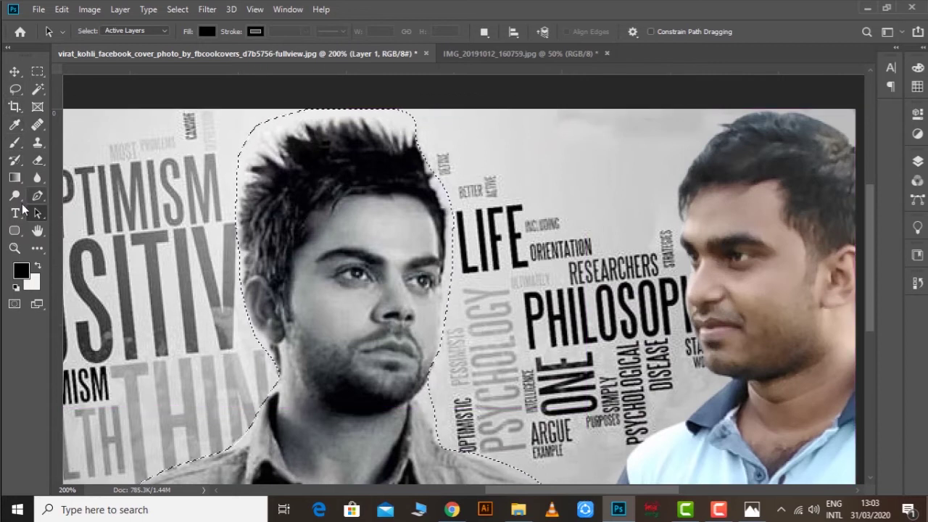
Choose the Clone Stamp tool and convert the locked Background into a regular layer named Layer 0
left_click(38, 142)
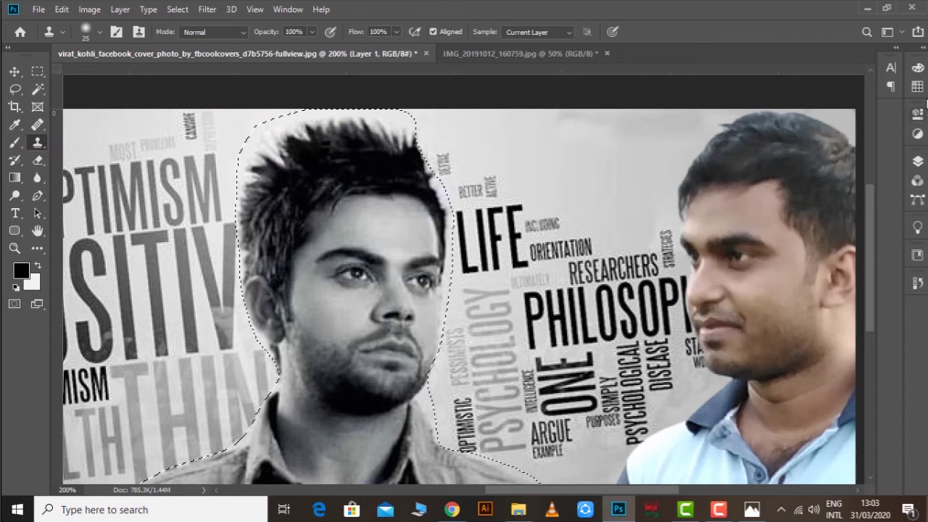
left_click(918, 161)
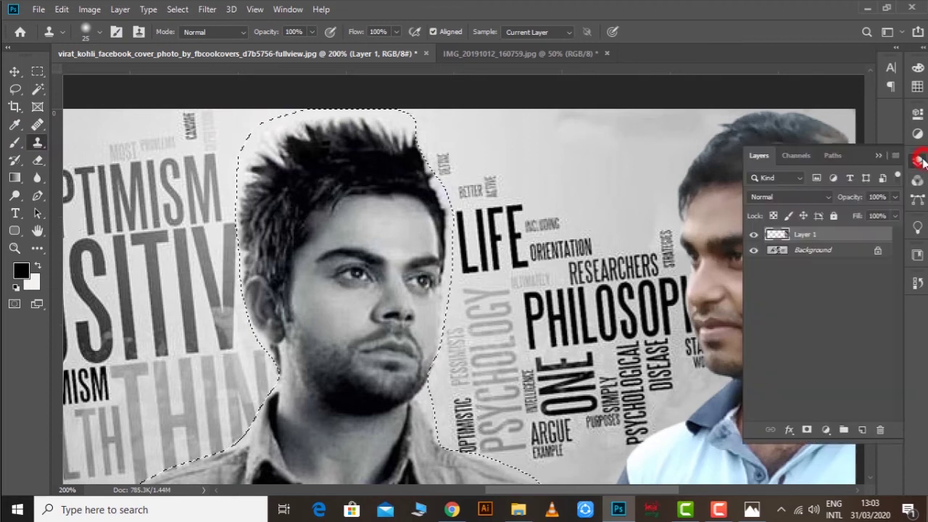
left_click(816, 251)
double_click(816, 251)
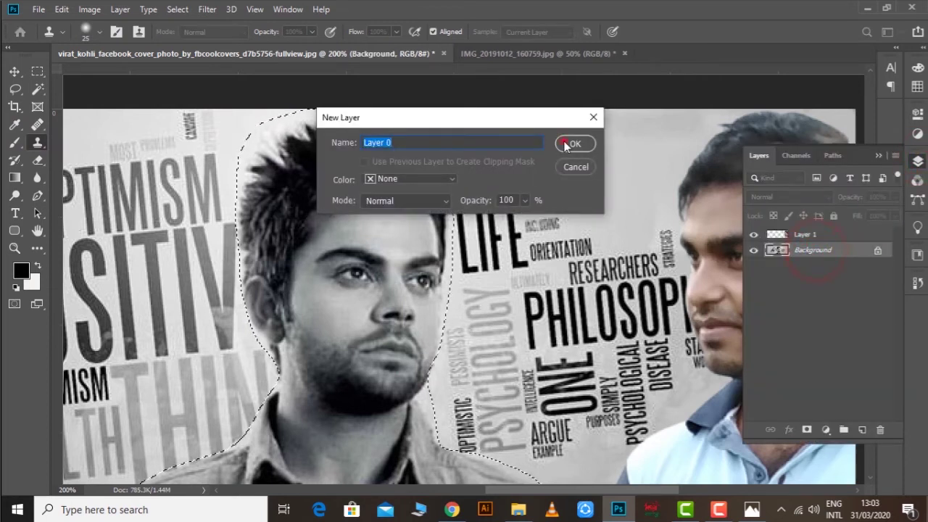
left_click(568, 144)
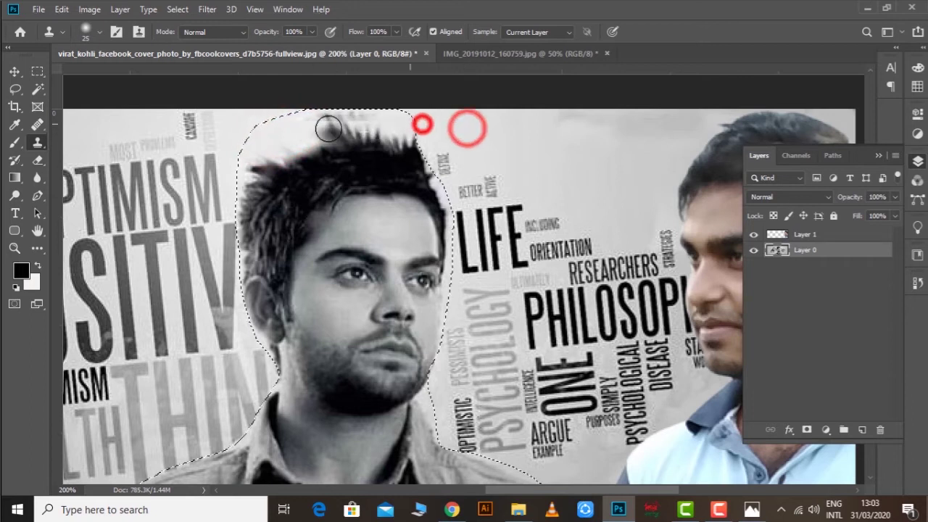
Clone plain grey background over the original person's head, neck and shirt inside the selection, enlarging the brush to 50
mouse_move(394, 129)
left_mouse_down()
mouse_move(377, 151)
mouse_move(337, 165)
mouse_move(305, 157)
mouse_move(308, 189)
mouse_move(272, 200)
mouse_move(262, 175)
mouse_move(252, 240)
mouse_move(297, 248)
mouse_move(217, 112)
mouse_move(400, 175)
mouse_move(430, 289)
mouse_move(350, 239)
mouse_move(371, 210)
mouse_move(346, 399)
mouse_move(247, 324)
mouse_move(246, 273)
mouse_move(347, 372)
mouse_move(341, 278)
mouse_move(362, 375)
left_mouse_up()
key("bracketright")
key("bracketright")
key("bracketright")
scroll(363, 374, "down", 5)
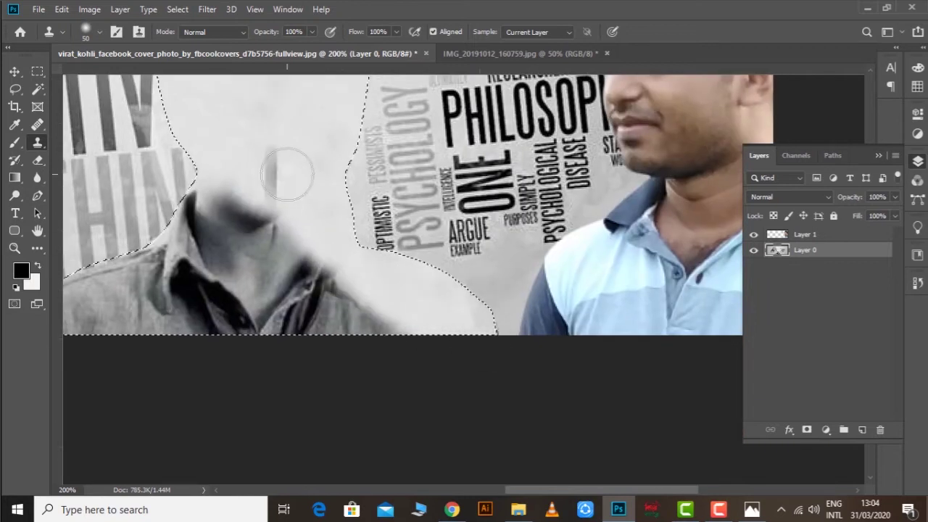
scroll(377, 311, "up", 3)
scroll(377, 312, "left", 3)
mouse_move(360, 321)
left_mouse_down()
mouse_move(331, 287)
mouse_move(305, 286)
mouse_move(457, 428)
mouse_move(314, 399)
mouse_move(243, 365)
left_mouse_up()
scroll(271, 379, "down", 2)
scroll(272, 379, "up", 1)
scroll(271, 379, "left", 3)
Blend the remaining traces along the selection edges using a size 25 Clone Stamp at 55% opacity, and deselect
key("bracketleft")
key("bracketleft")
left_click_drag(311, 32, 284, 45)
left_click_drag(337, 286, 333, 326)
scroll(62, 270, "right", 5)
left_click_drag(63, 270, 58, 268)
mouse_move(500, 245)
left_mouse_down()
mouse_move(543, 319)
mouse_move(430, 225)
mouse_move(406, 230)
left_mouse_up()
left_click_drag(498, 306, 447, 269)
scroll(450, 304, "up", 5)
left_click(514, 259, "alt")
left_click(313, 249)
key("ctrl+d")
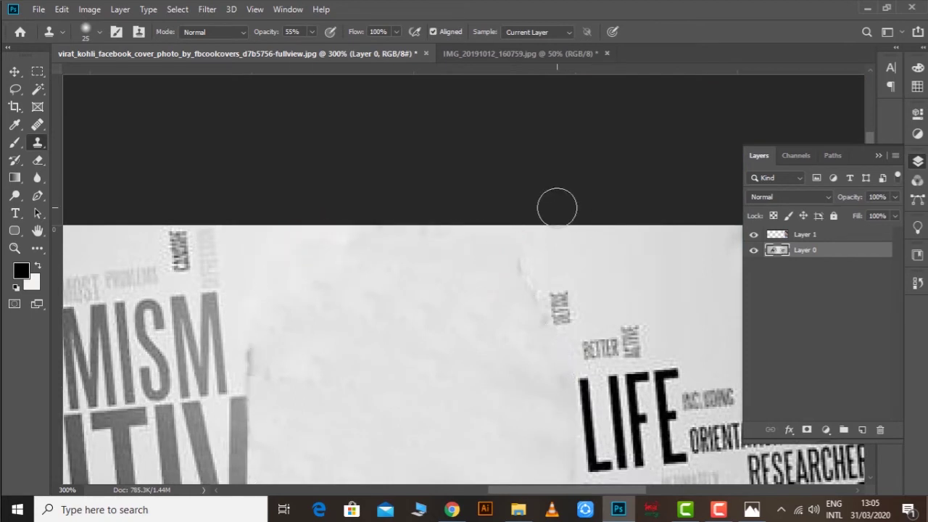
Move the cut-out man back to the centre of the cover, over the spot where the original person was erased
key("ctrl+minus")
key("ctrl+minus")
key("ctrl+minus")
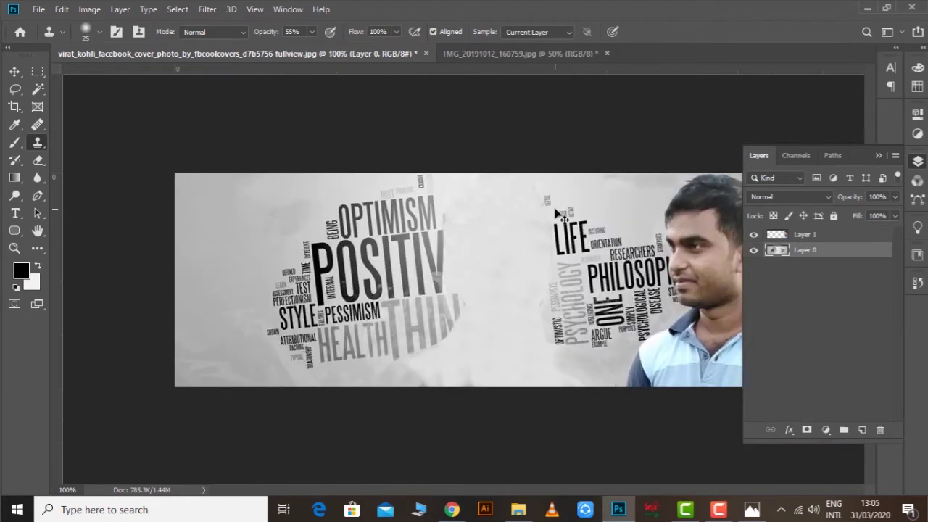
key("ctrl+plus")
key("ctrl+plus")
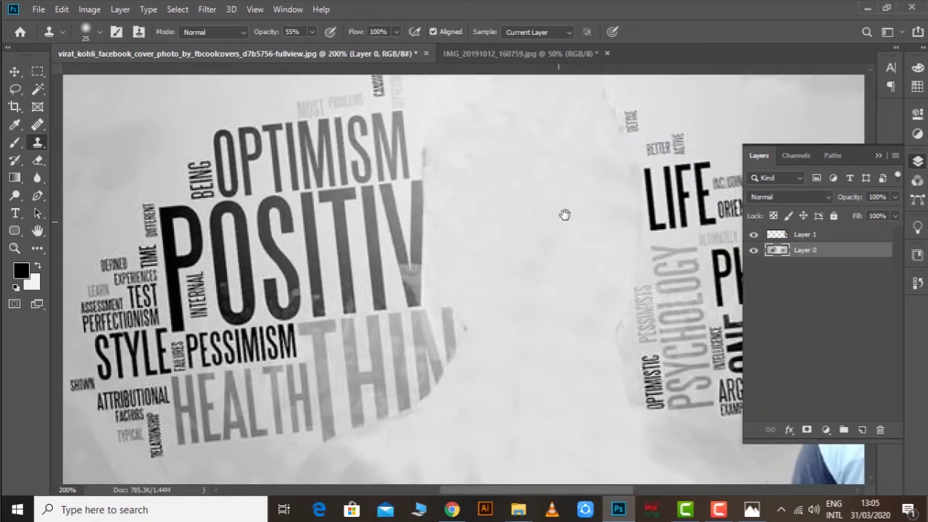
left_click_drag(528, 213, 360, 217)
key("b")
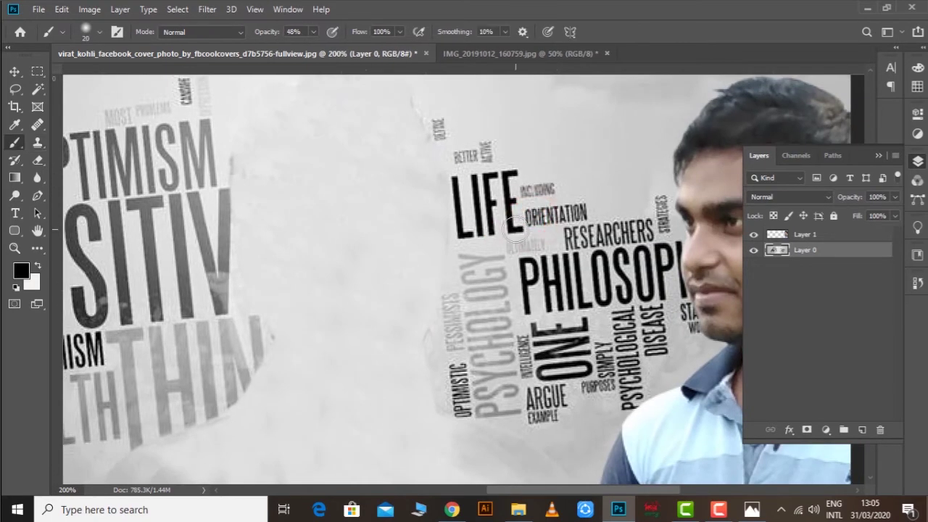
key("v")
key("ctrl+minus")
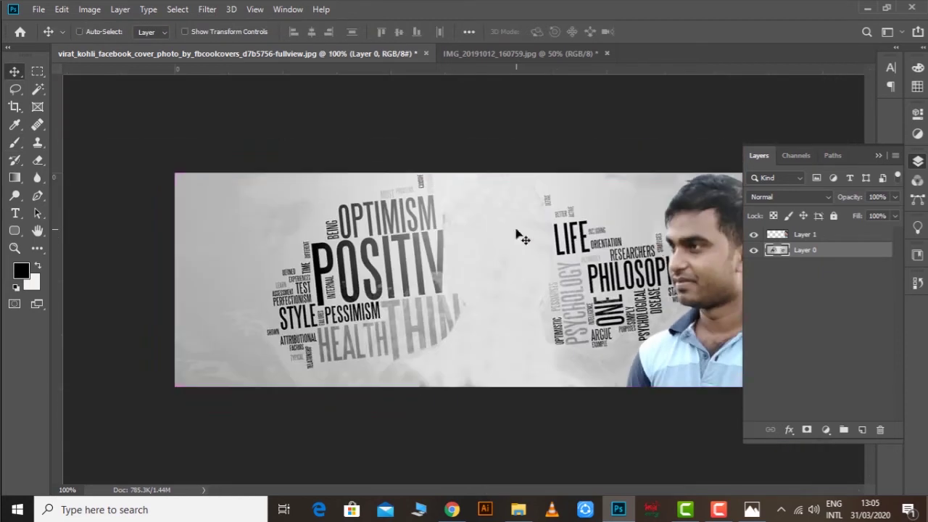
left_click_drag(678, 247, 479, 238)
Free-transform the cut-out man proportionally to 102.92% and apply the transform
key("ctrl+t")
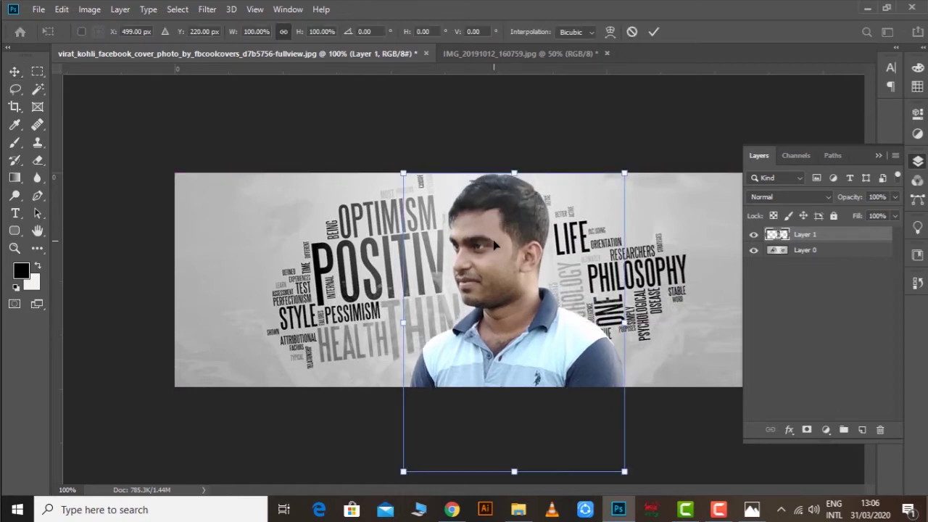
scroll(499, 243, "up", 3)
scroll(544, 254, "down", 3)
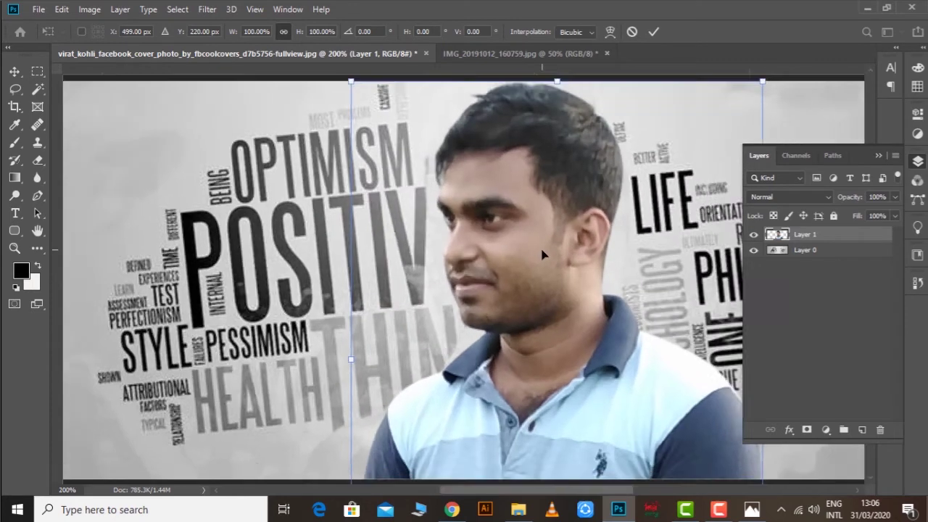
left_click_drag(517, 476, 523, 486)
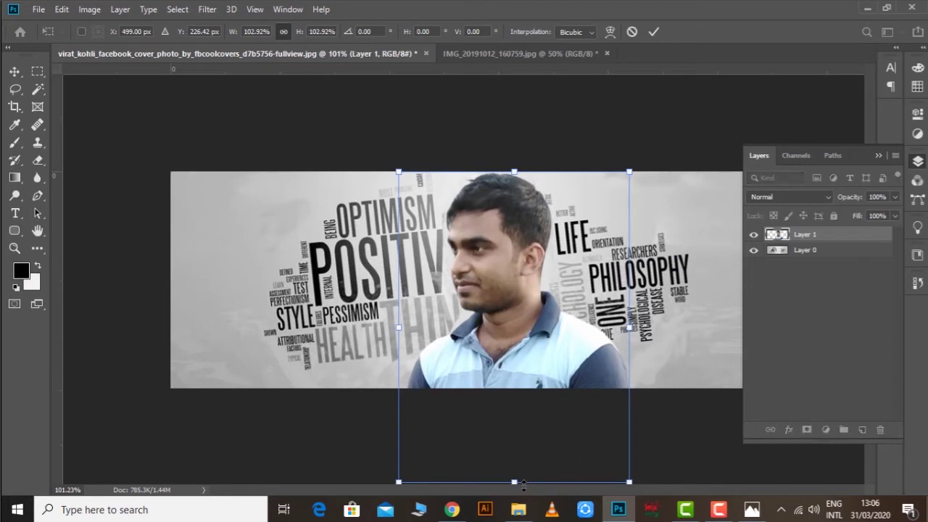
key("Return")
Nudge the cut-out man slightly towards the word POSITIVE
key("Left")
key("Left")
key("Left")
key("Left")
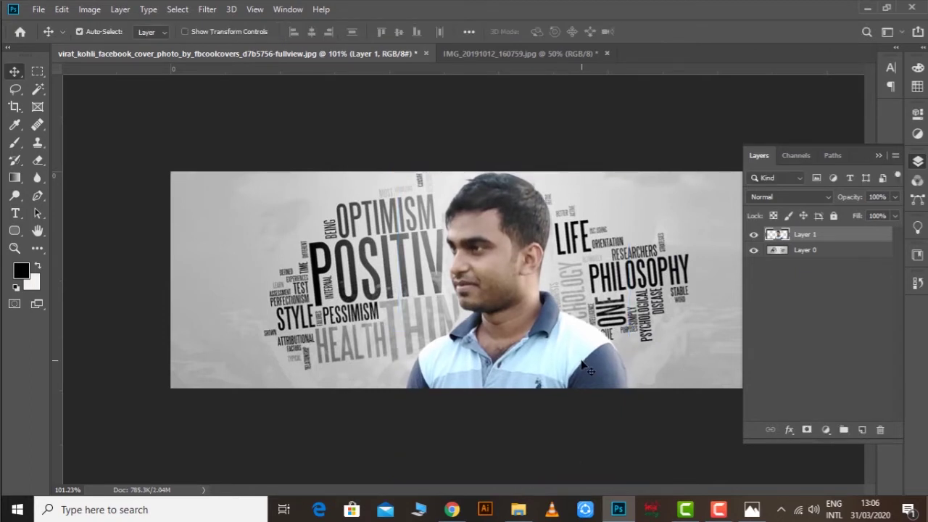
key("Left")
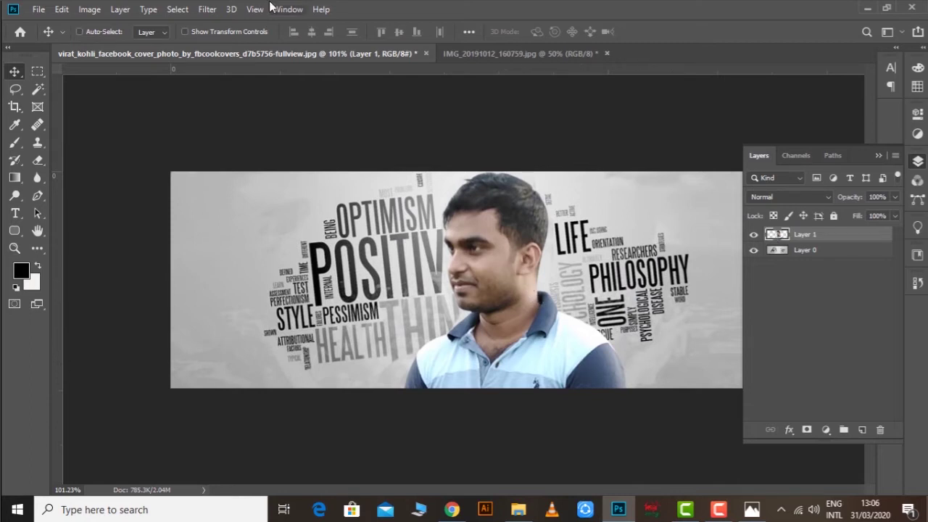
Duplicate the cut-out man's layer and make the upper copy the active layer
key("ctrl+j")
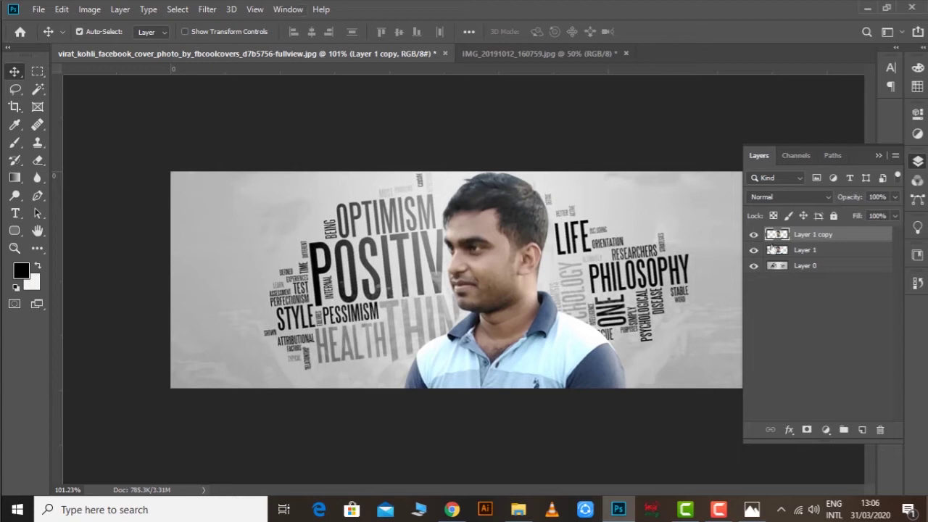
left_click(815, 251)
left_click(814, 235)
left_click(815, 250)
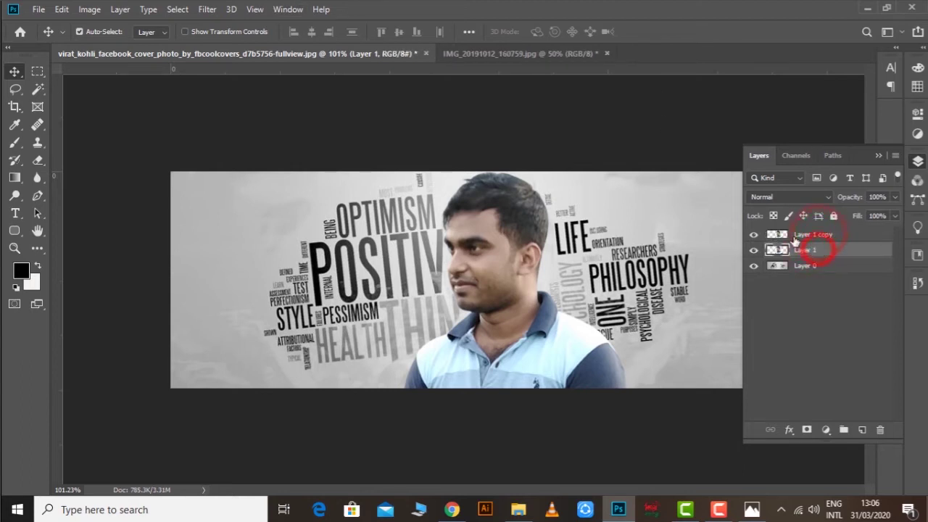
left_click(813, 235)
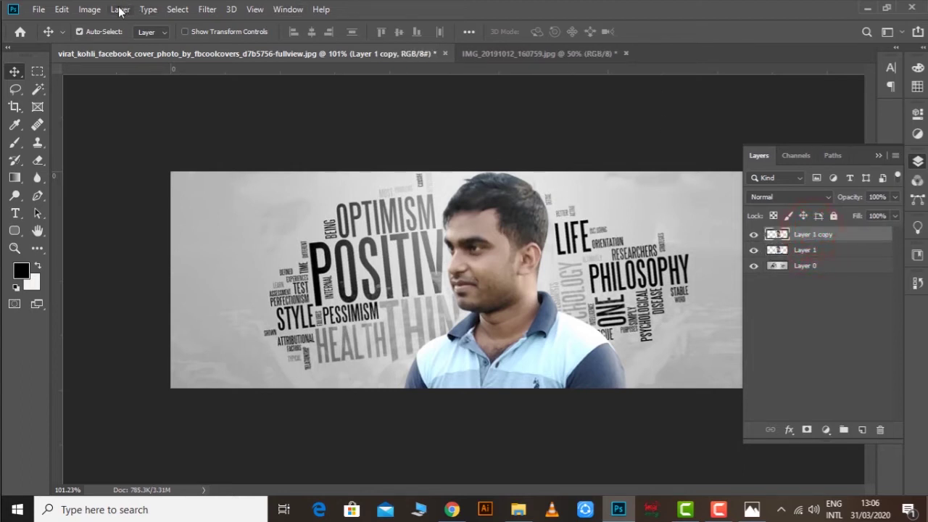
Start a Black & White adjustment on the copied man layer and set Reds to 40%
left_click(89, 9)
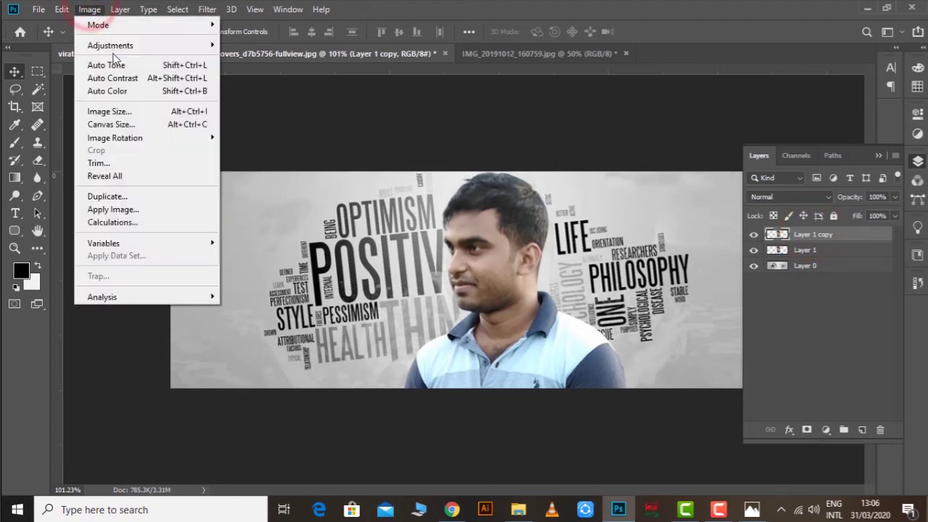
mouse_move(126, 48)
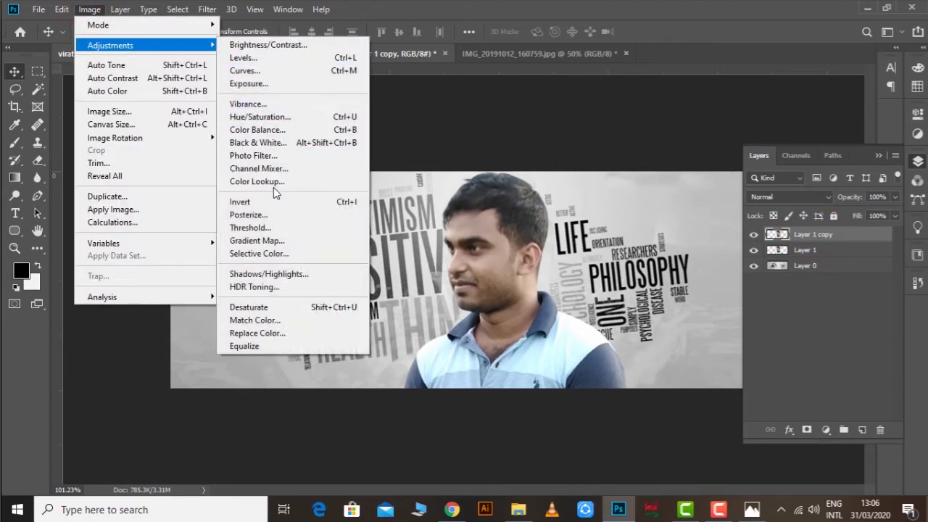
left_click(279, 142)
left_click_drag(440, 32, 770, 71)
left_click_drag(742, 135, 733, 136)
left_click(750, 137)
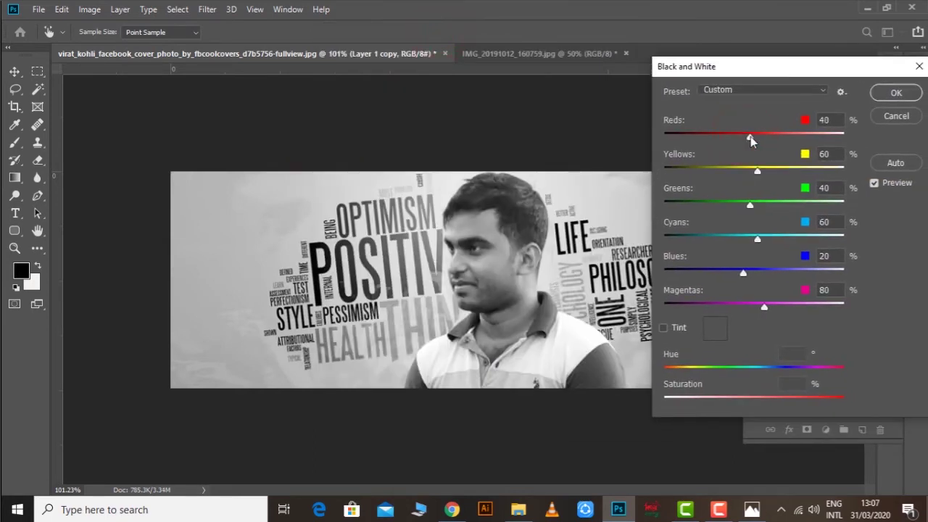
Set Yellows to 26%, Greens to -13%, Cyans to -51% and Blues to -91%, and apply the Black & White adjustment
left_click_drag(712, 167, 760, 167)
mouse_move(754, 207)
left_mouse_down()
mouse_move(716, 202)
mouse_move(757, 203)
left_mouse_up()
left_click_drag(757, 239, 717, 239)
left_click_drag(717, 275, 703, 279)
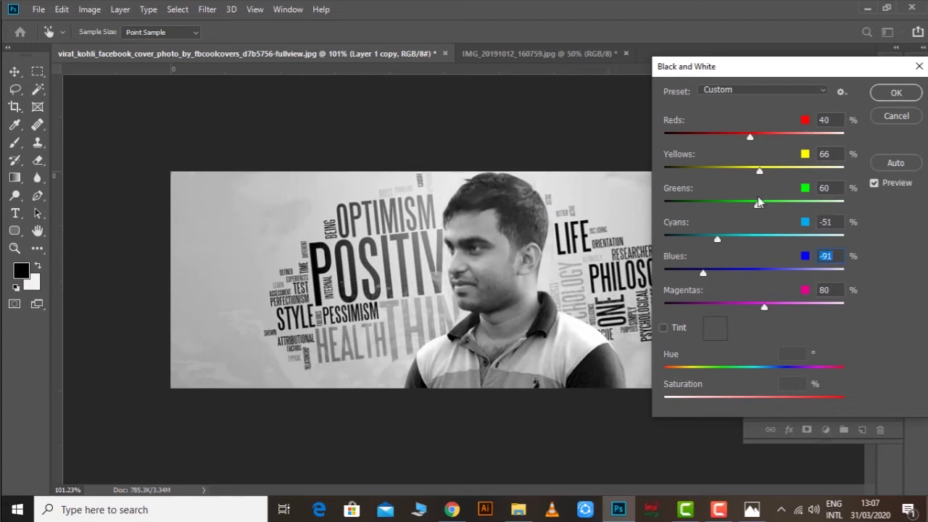
mouse_move(734, 205)
left_mouse_down()
mouse_move(767, 205)
mouse_move(730, 211)
left_mouse_up()
left_click_drag(740, 171, 745, 172)
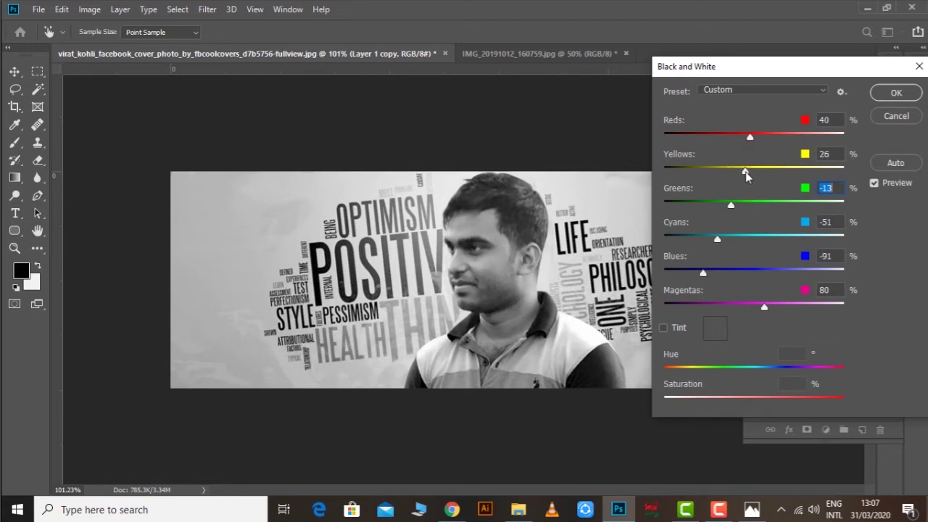
left_click(896, 93)
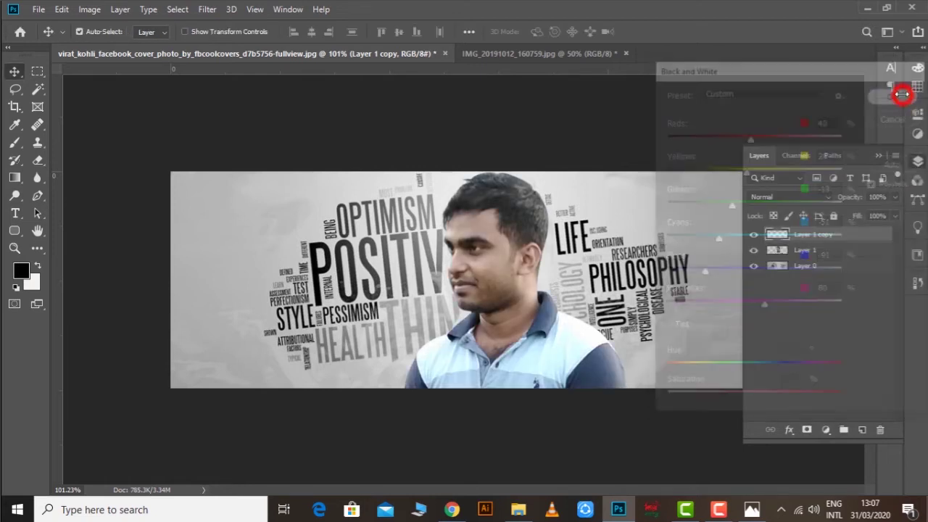
Start a Selective Color adjustment on the copied man layer and set Blacks to Cyan -32%, Magenta -7% and Black +54%
key("z")
left_click(533, 254)
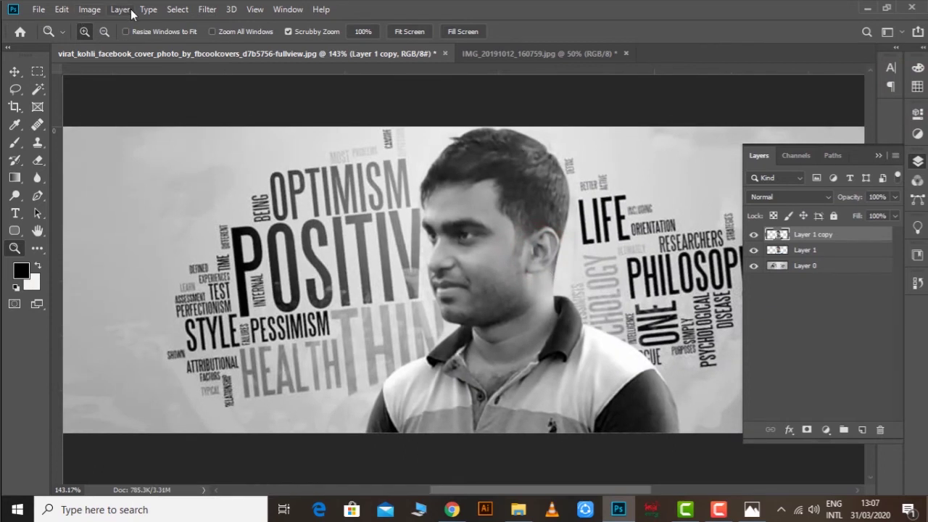
left_click(89, 9)
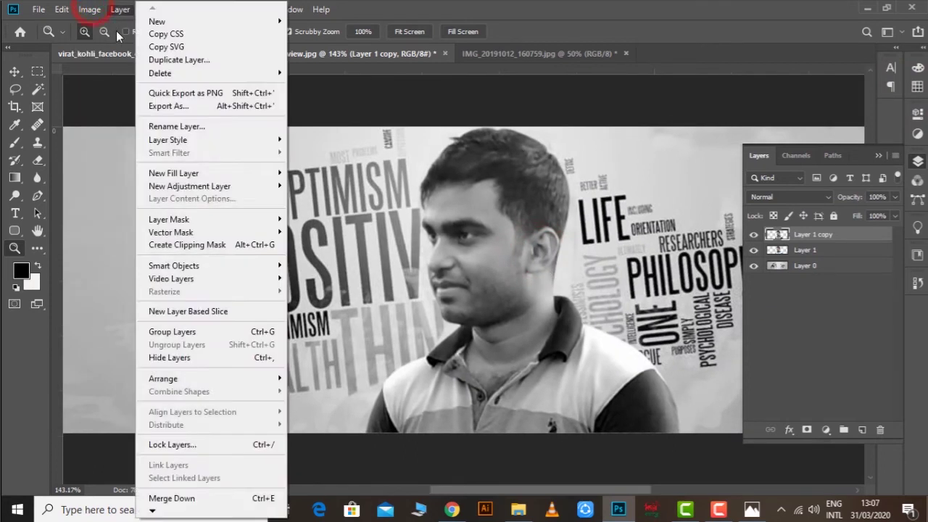
mouse_move(112, 45)
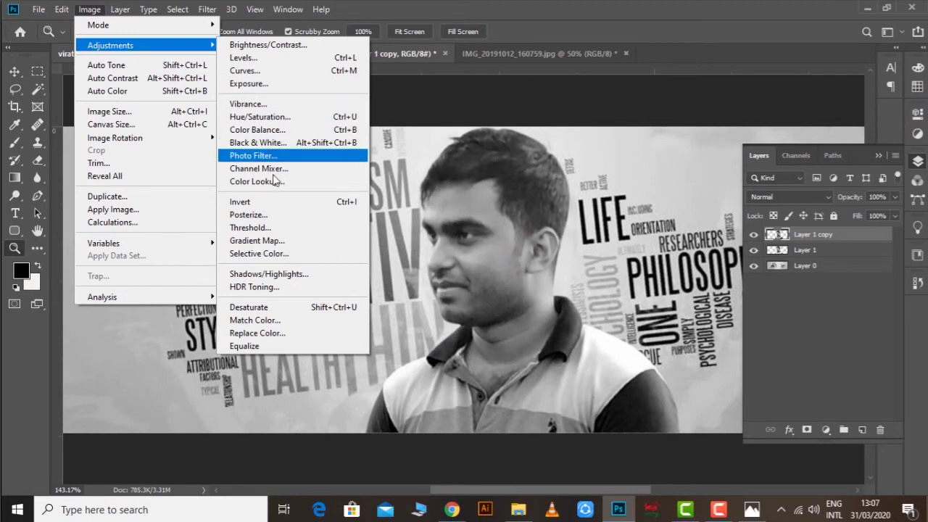
left_click(266, 254)
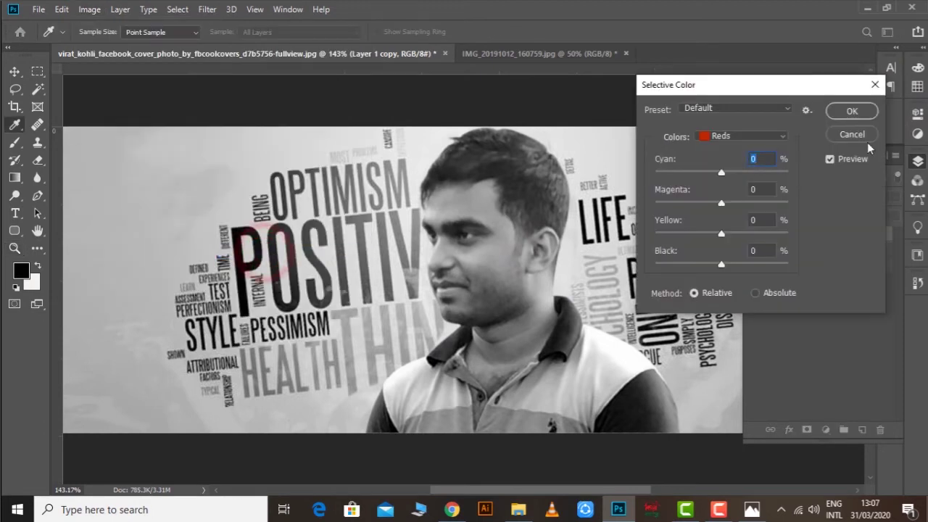
left_click(749, 136)
left_click(704, 251)
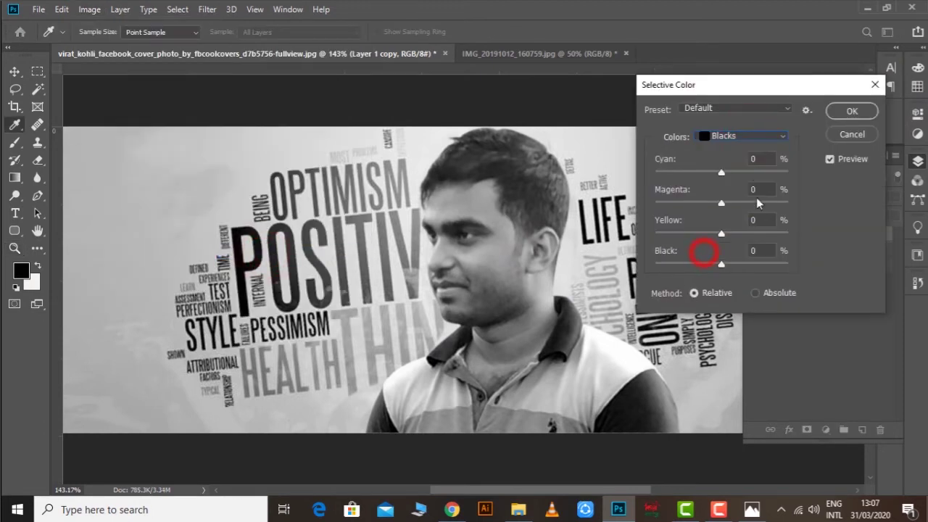
left_click_drag(722, 173, 759, 209)
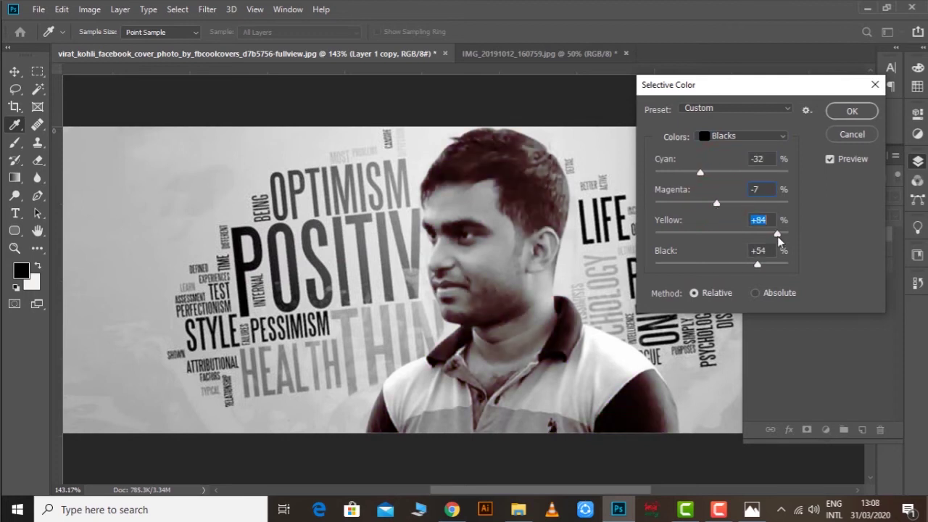
Change the Blacks to Yellow -56%, Black +59% and Cyan about +30%, and apply the Selective Color adjustment
left_click_drag(758, 263, 680, 238)
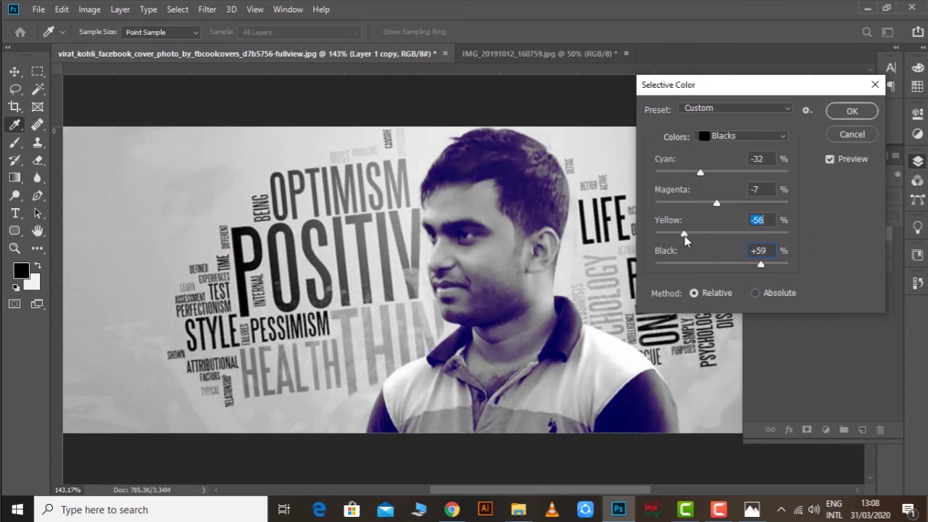
left_click_drag(700, 174, 742, 181)
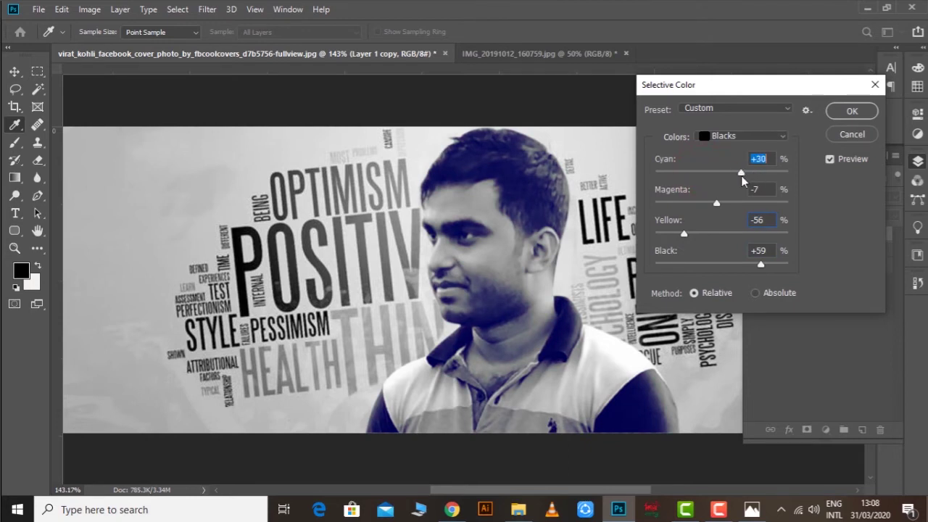
left_click(839, 109)
key("z")
mouse_move(527, 249)
left_mouse_down()
mouse_move(622, 285)
mouse_move(542, 259)
left_mouse_up()
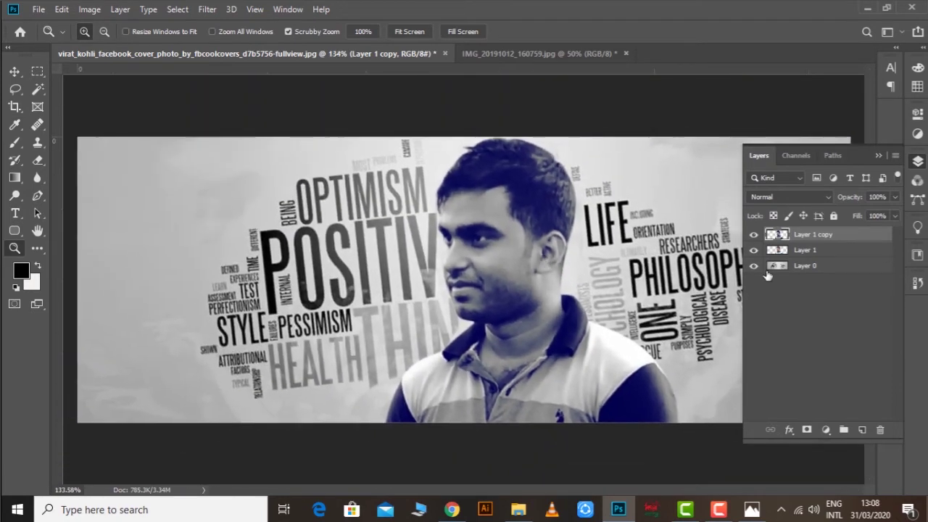
Darken the word-cloud background layer with a Levels adjustment, setting the black input level to about 48
left_click(802, 268)
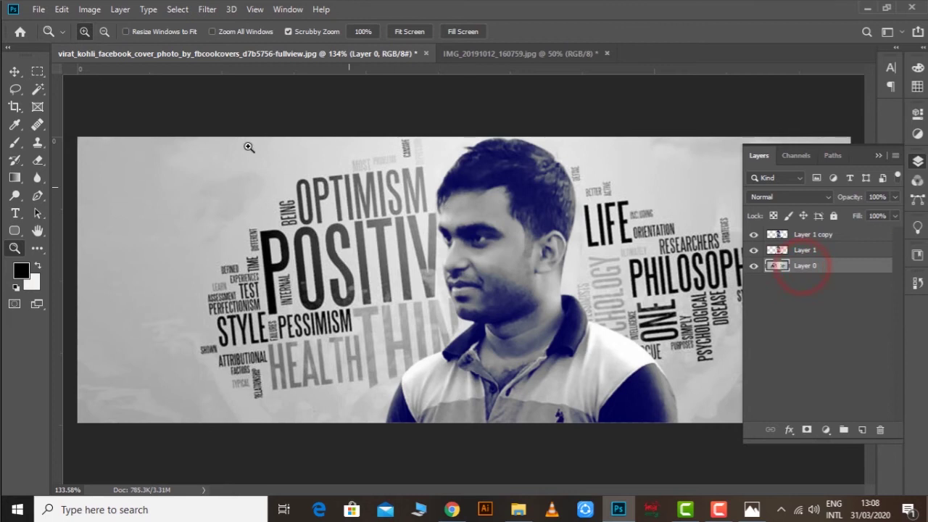
left_click(94, 9)
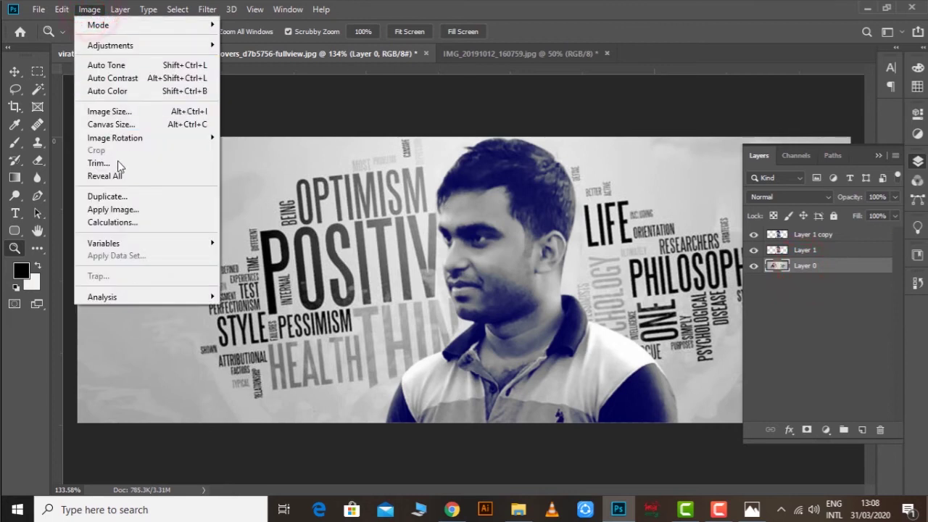
mouse_move(115, 47)
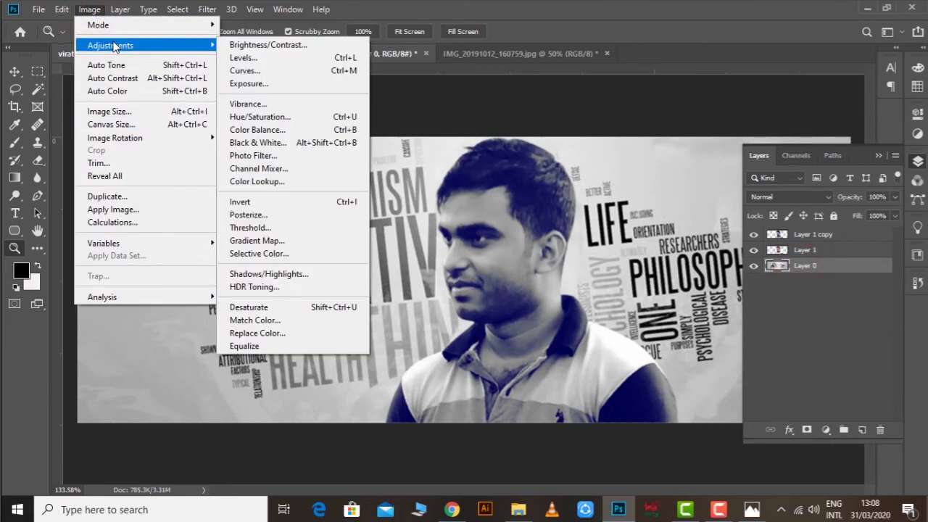
left_click(274, 62)
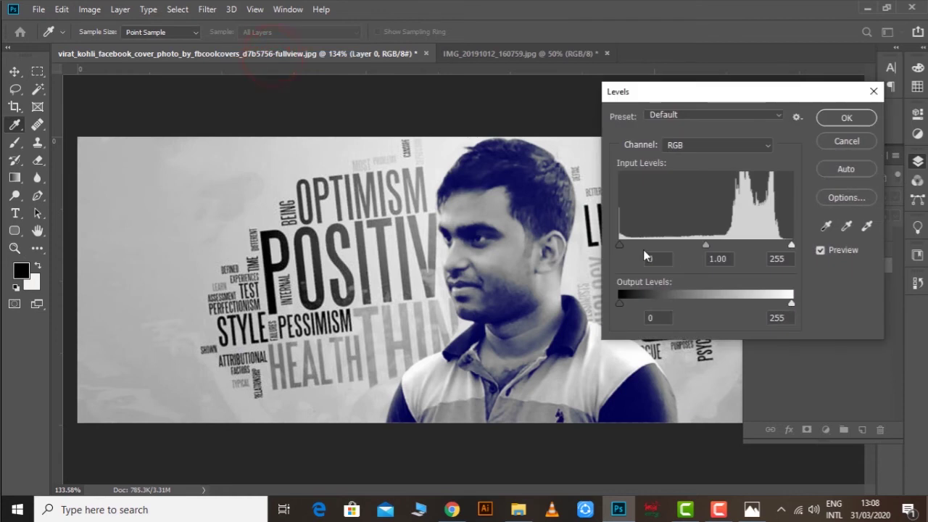
left_click_drag(620, 247, 652, 249)
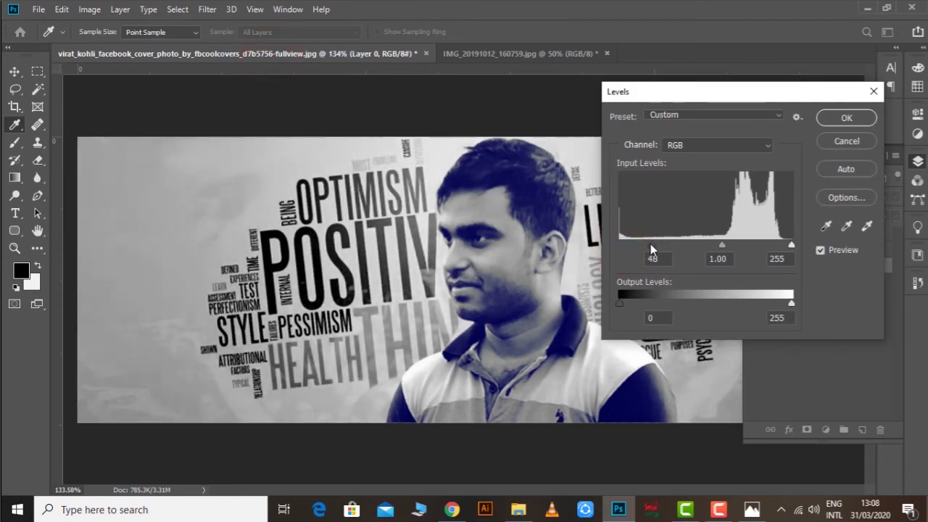
left_click(842, 118)
Apply a Surface Blur to the background layer with a threshold of 9 levels and a slightly increased radius
left_click(181, 9)
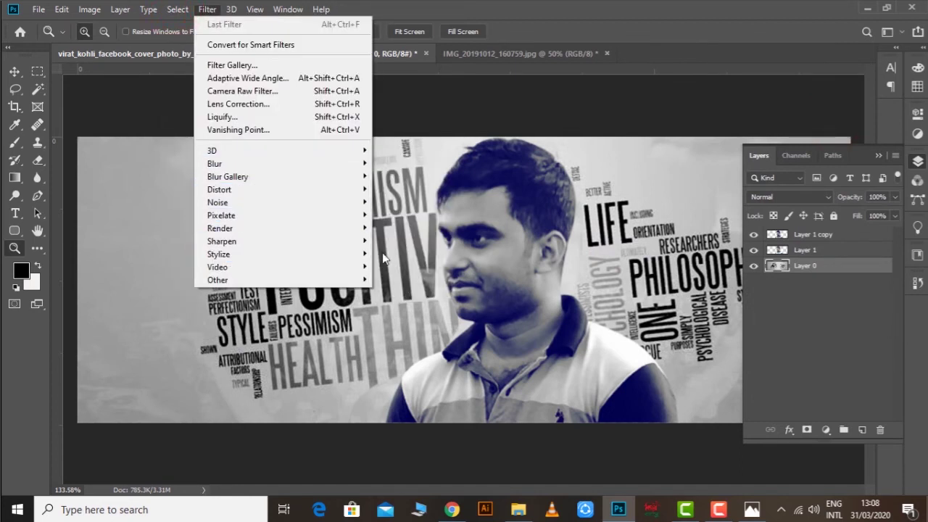
mouse_move(294, 161)
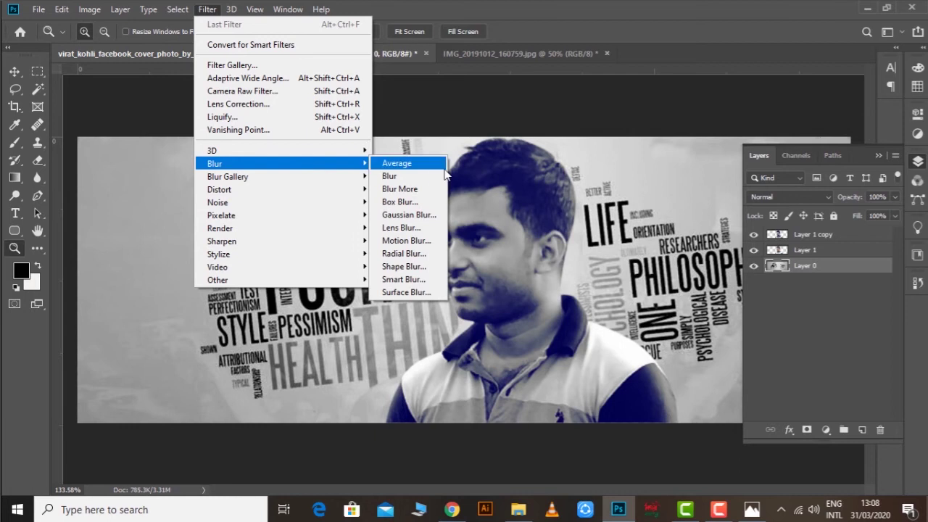
left_click(413, 294)
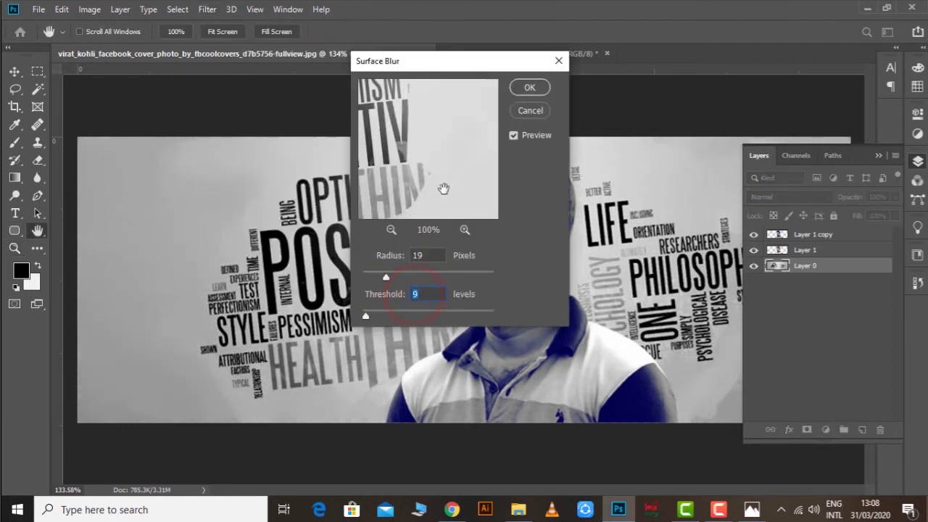
left_click_drag(384, 275, 391, 275)
left_click(530, 88)
left_click_drag(410, 174, 324, 212)
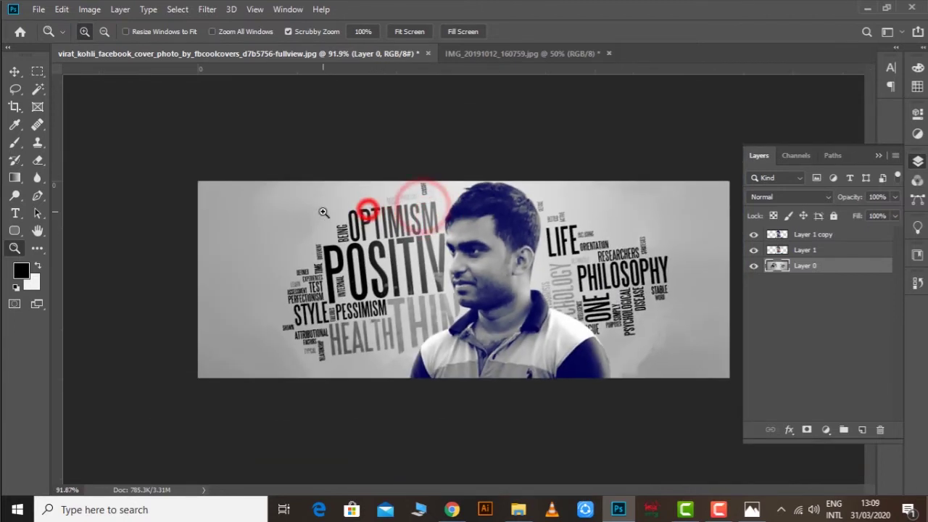
Add a layer mask to the copied man layer
left_click(770, 236)
key("ctrl+plus")
key("ctrl+plus")
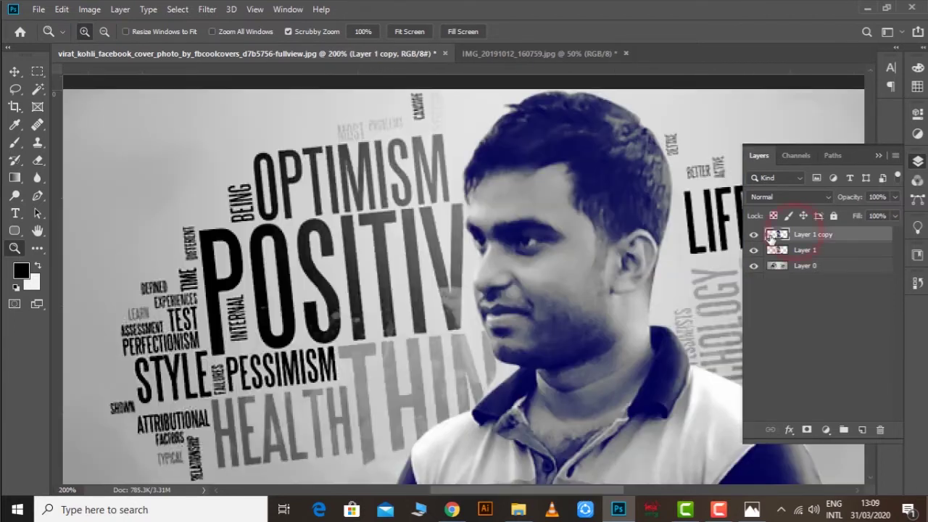
left_click(804, 429)
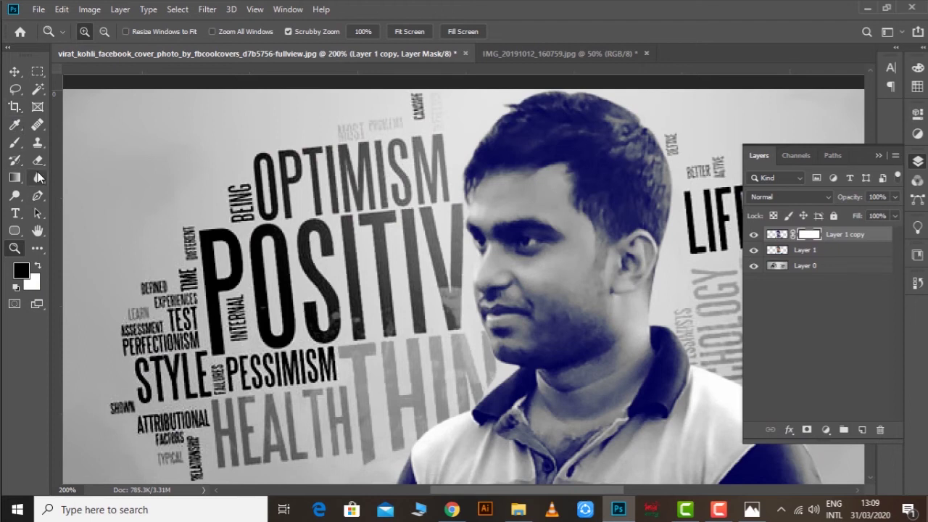
Paint black on the mask over the man's face and neck with a soft brush at 24% opacity to reveal natural skin colour
key("b")
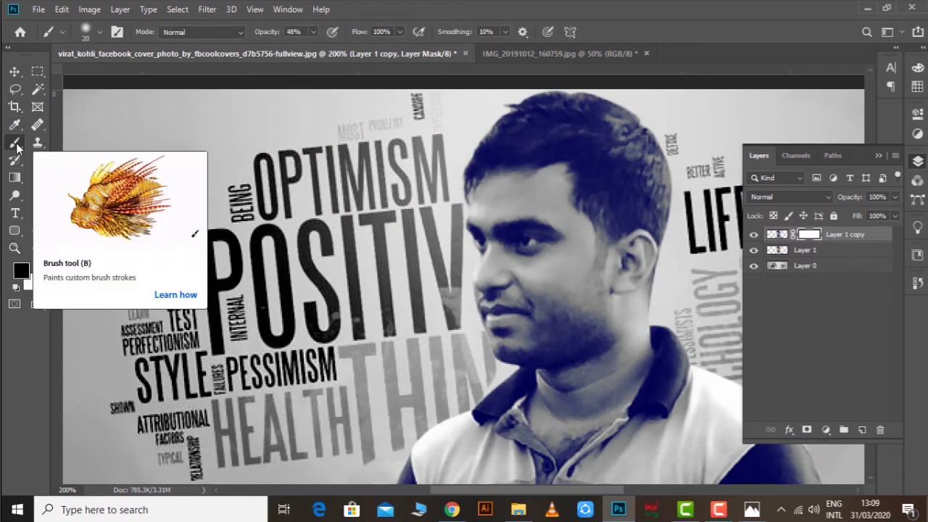
left_click(17, 144)
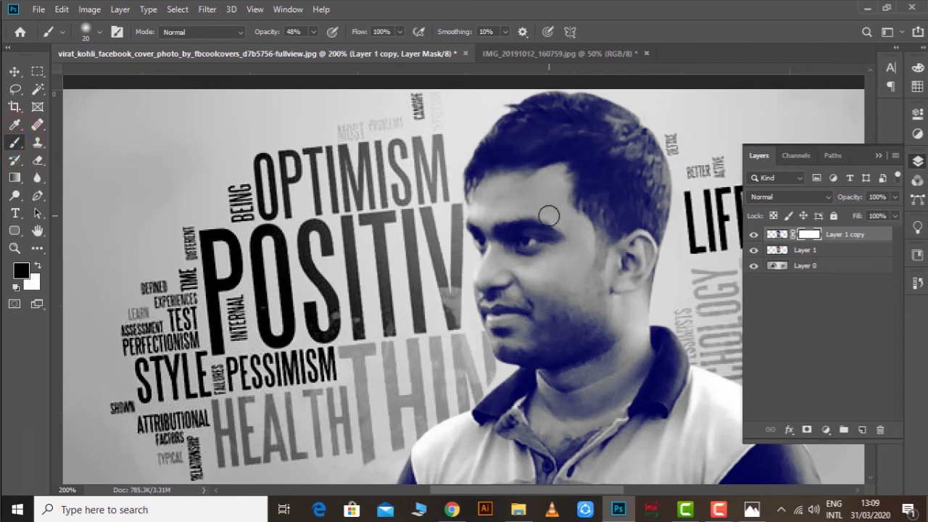
key("bracketright")
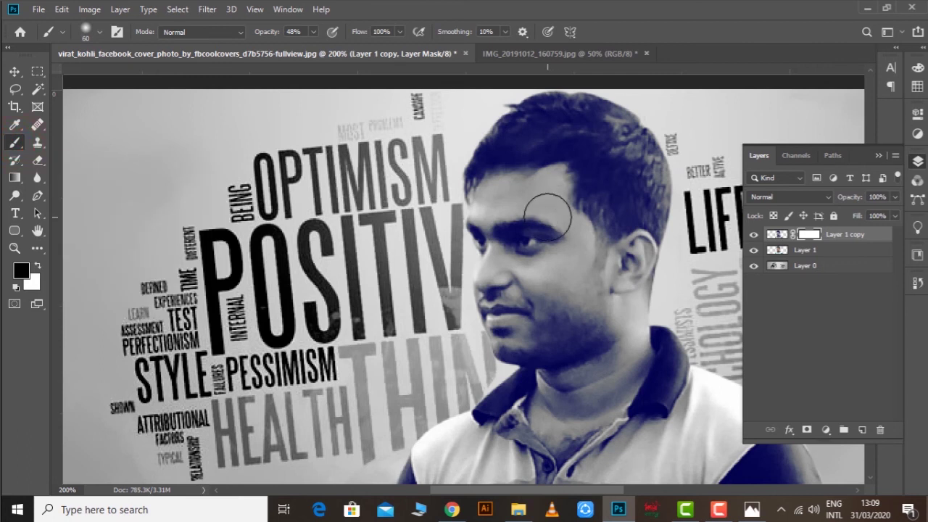
left_click(312, 32)
left_click_drag(299, 45, 297, 46)
mouse_move(544, 200)
left_mouse_down()
mouse_move(554, 278)
mouse_move(554, 268)
mouse_move(557, 290)
mouse_move(565, 285)
mouse_move(560, 248)
mouse_move(566, 299)
mouse_move(514, 228)
mouse_move(627, 348)
left_mouse_up()
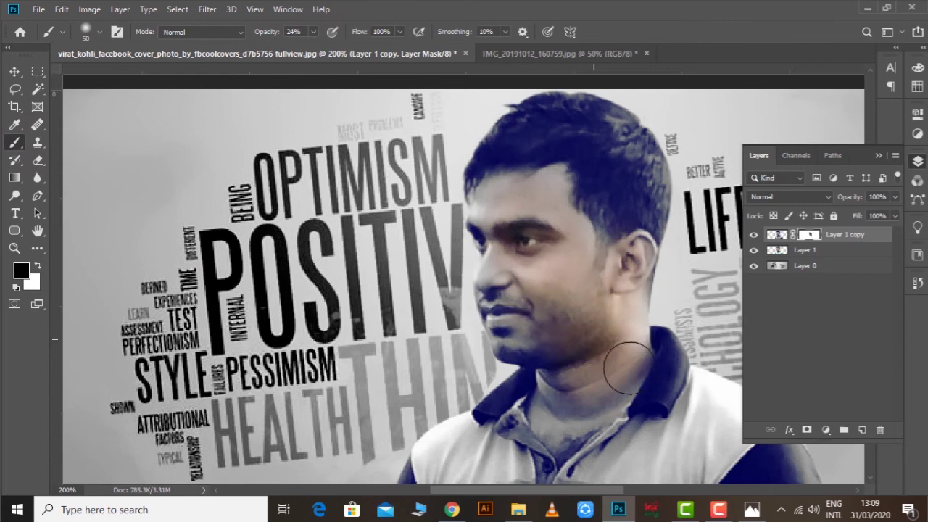
Reduce the brush size to 15 and paint the mask around the mouth, lower face and open collar to reveal the remaining skin colour
scroll(539, 228, "up", 1)
key("ctrl+plus")
key("bracketleft")
key("bracketleft")
key("bracketleft")
key("bracketleft")
key("bracketleft")
key("bracketleft")
key("bracketleft")
mouse_move(505, 263)
left_mouse_down()
mouse_move(486, 306)
mouse_move(530, 208)
left_mouse_up()
mouse_move(557, 399)
left_mouse_down()
mouse_move(537, 402)
mouse_move(368, 241)
left_mouse_up()
left_click_drag(437, 338, 434, 393)
left_click(563, 374)
mouse_move(616, 365)
left_mouse_down()
mouse_move(545, 416)
mouse_move(479, 415)
mouse_move(449, 450)
mouse_move(549, 384)
mouse_move(509, 408)
left_mouse_up()
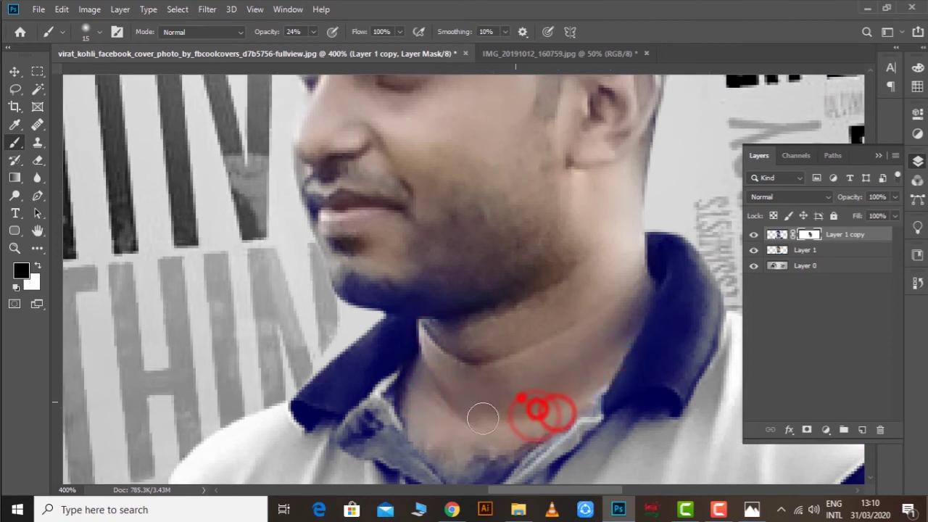
Examine the whole cover at several magnifications to judge the masked skin tones against the background
key("ctrl+minus")
key("ctrl+minus")
key("ctrl+minus")
key("ctrl+minus")
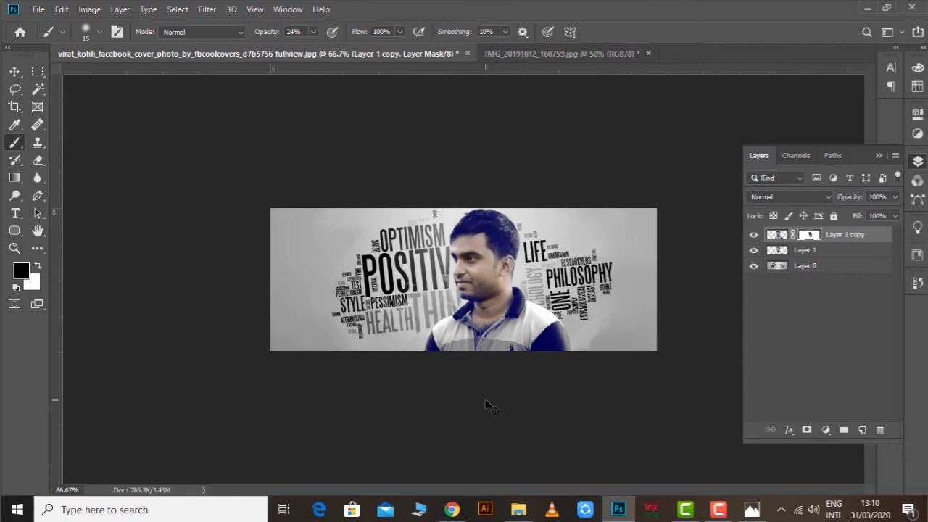
key("ctrl+plus")
key("ctrl+plus")
key("ctrl+minus")
key("ctrl+minus")
key("ctrl+plus")
Start a Selective Color adjustment on the background layer and set Blacks to Cyan -38%, Magenta +6%, Yellow -73% and Black +46%
left_click(15, 71)
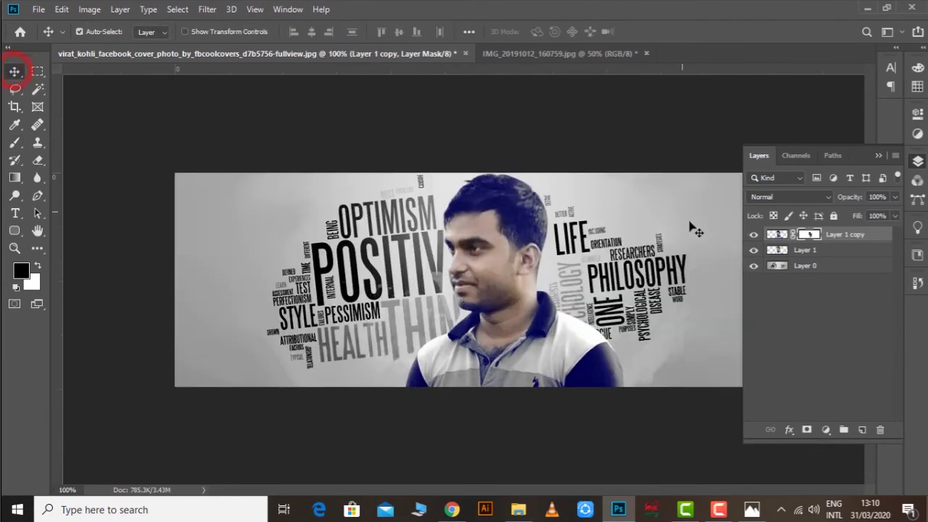
left_click(805, 265)
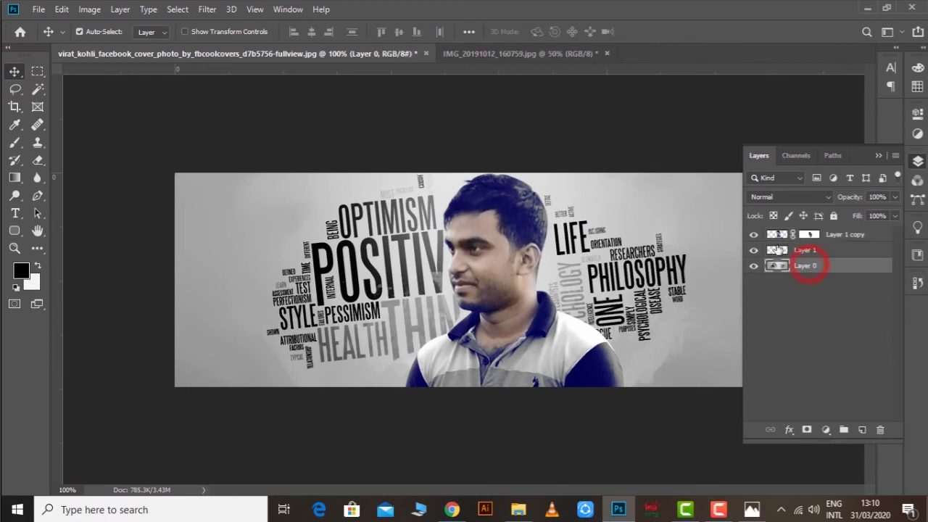
left_click(78, 12)
mouse_move(126, 46)
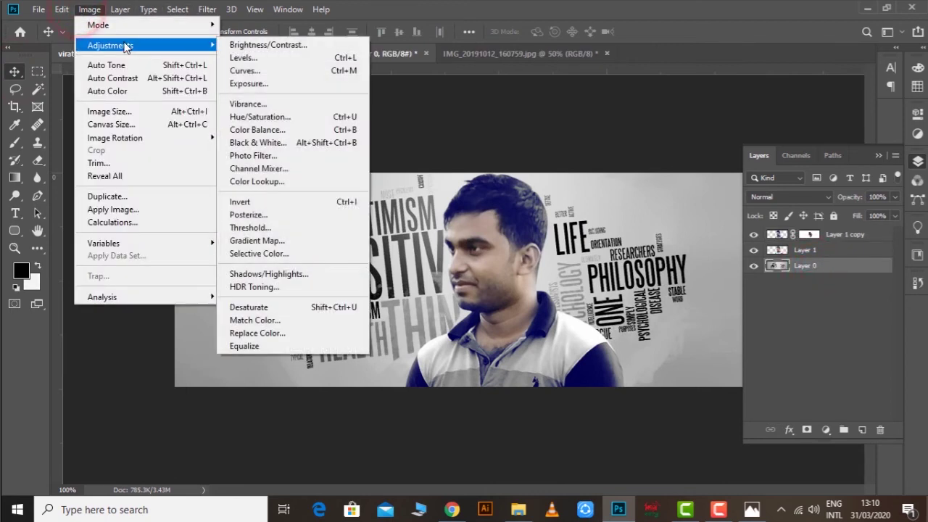
left_click(287, 253)
left_click(743, 138)
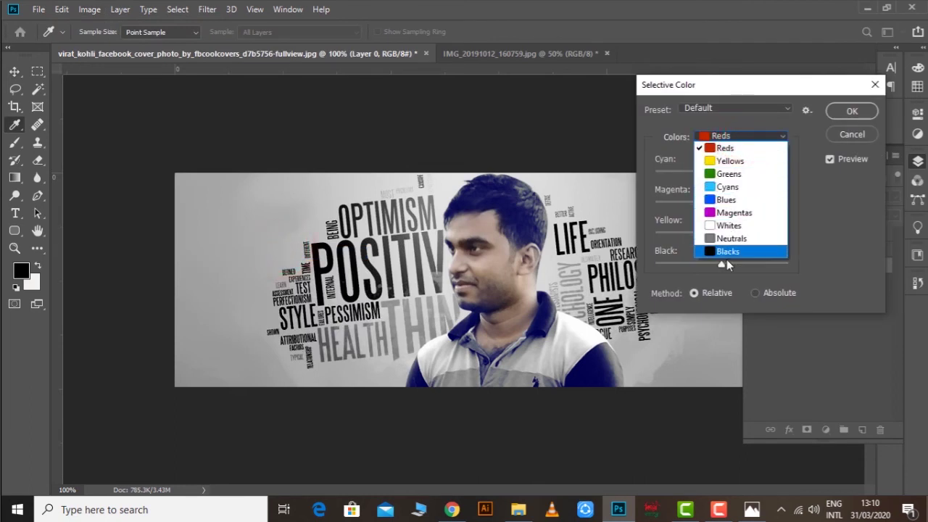
left_click(728, 251)
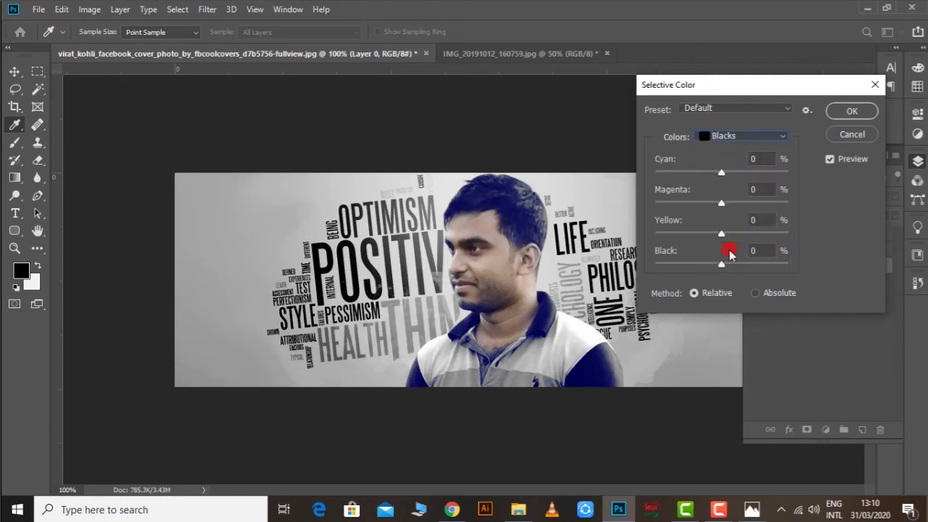
left_click_drag(721, 264, 753, 267)
left_click_drag(723, 173, 696, 176)
left_click_drag(721, 205, 673, 236)
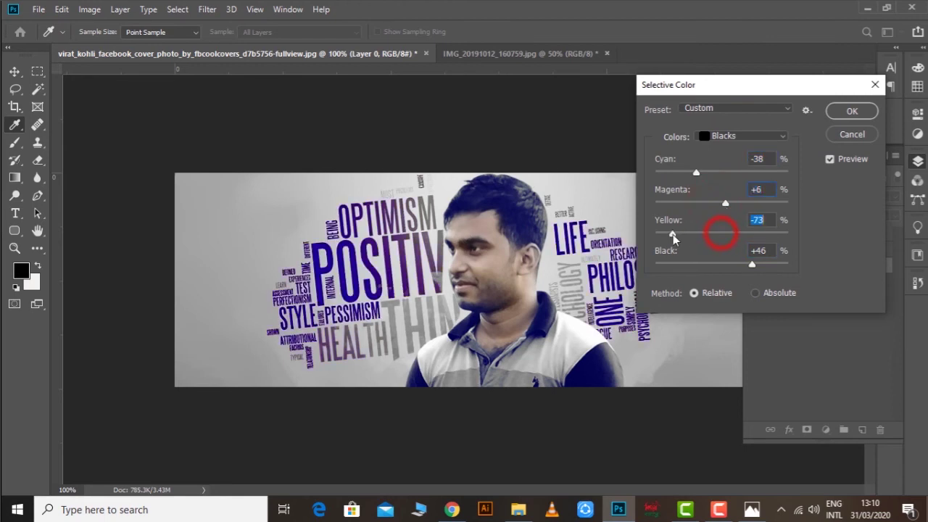
Change the background's Blacks to Cyan -5%, Magenta -33% and Yellow -62%, and apply the Selective Color adjustment
left_click_drag(700, 174, 728, 176)
mouse_move(674, 234)
left_mouse_down()
mouse_move(711, 231)
mouse_move(677, 236)
left_mouse_up()
mouse_move(718, 206)
left_mouse_down()
mouse_move(688, 203)
mouse_move(704, 209)
left_mouse_up()
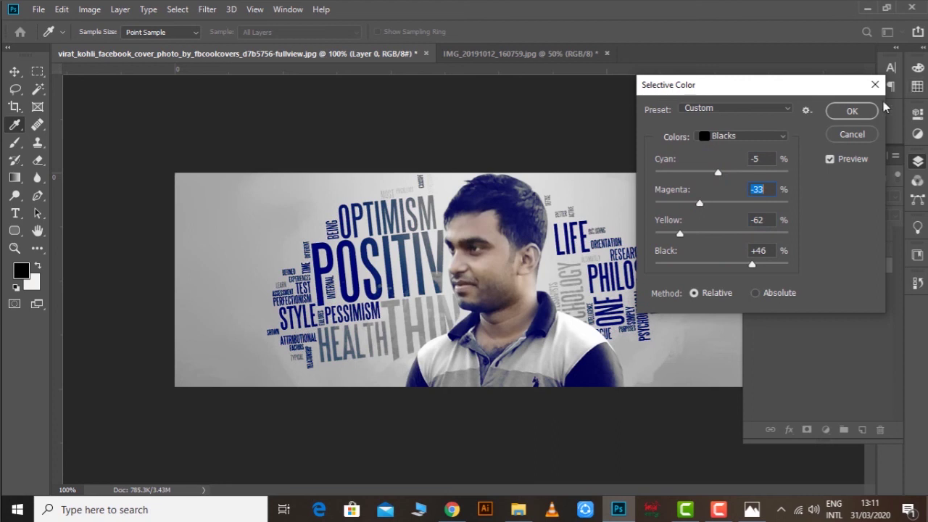
left_click(851, 110)
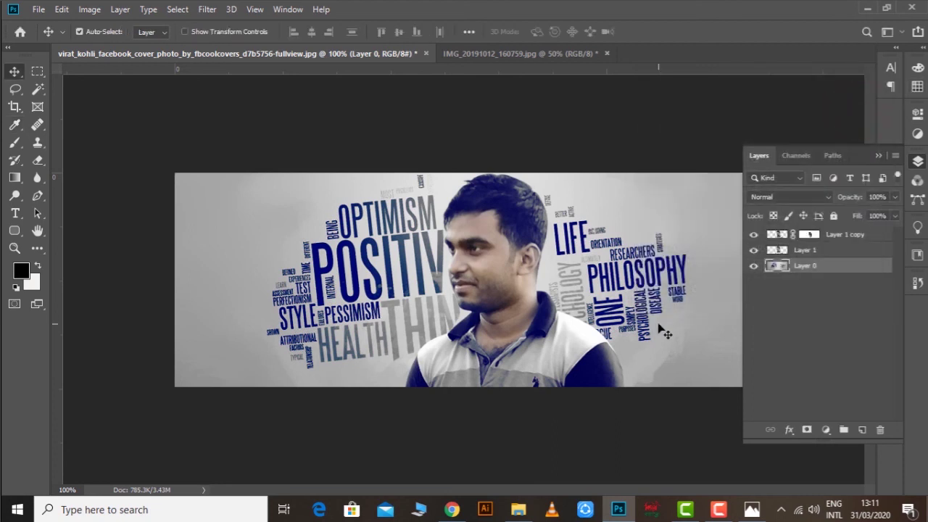
key("ctrl+minus")
key("ctrl+minus")
key("ctrl+plus")
key("ctrl+plus")
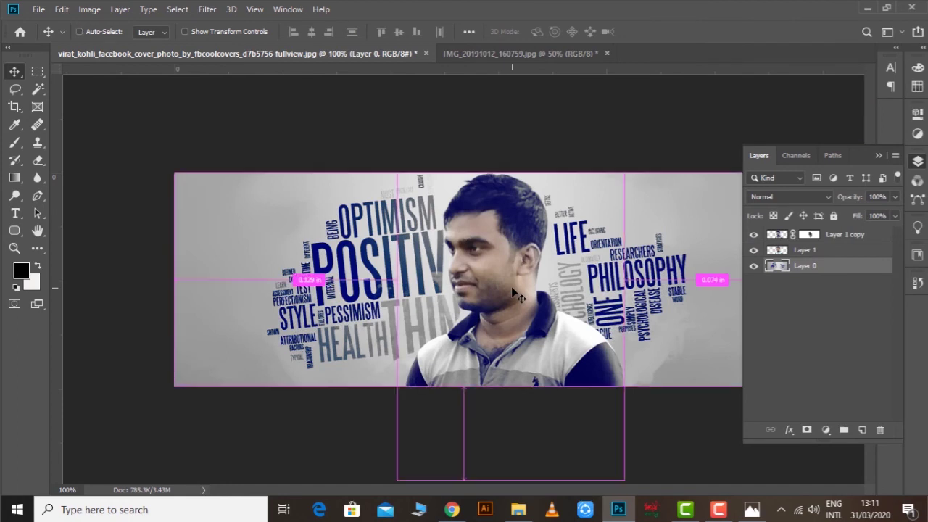
Save a JPEG copy of the finished cover as Final FB Cover in the 01. Camtasia Project folder
key("ctrl+shift+s")
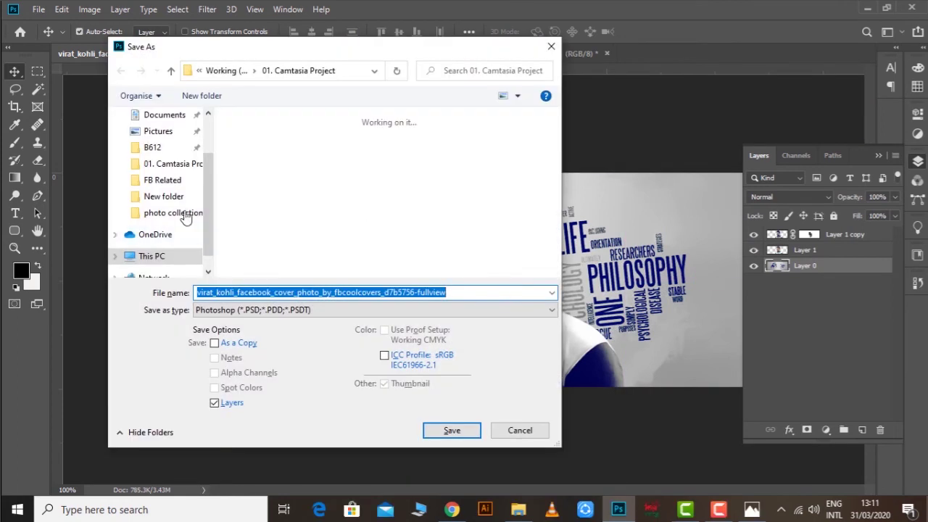
scroll(186, 224, "down", 1)
left_click(308, 134)
left_click(284, 310)
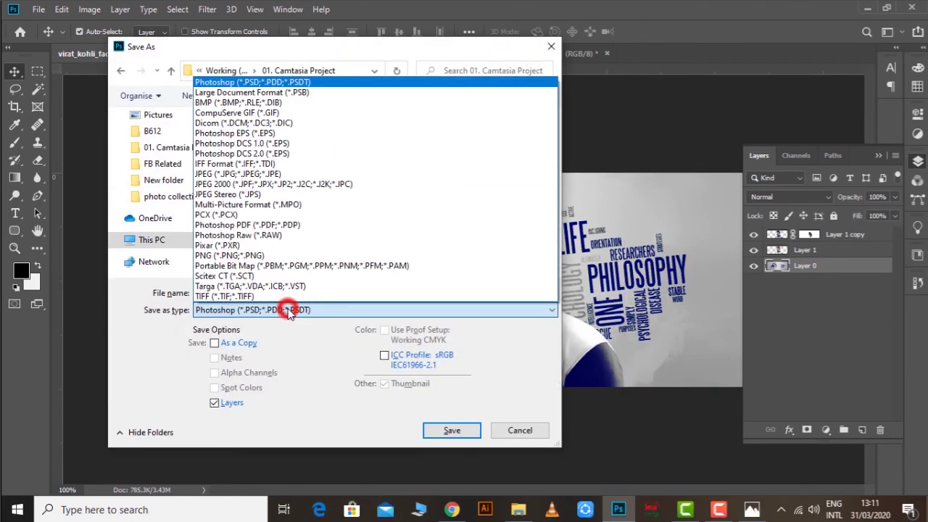
left_click(261, 174)
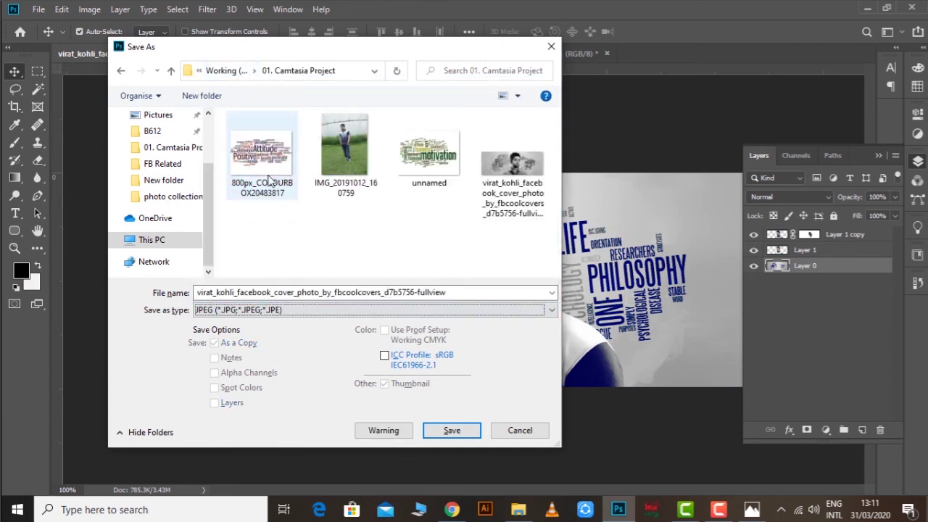
double_click(287, 291)
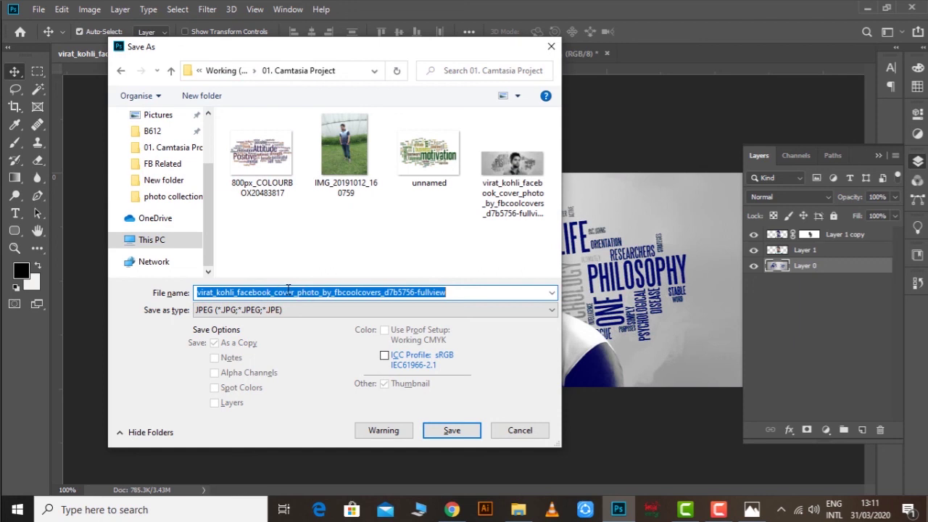
type("Final FB Cover")
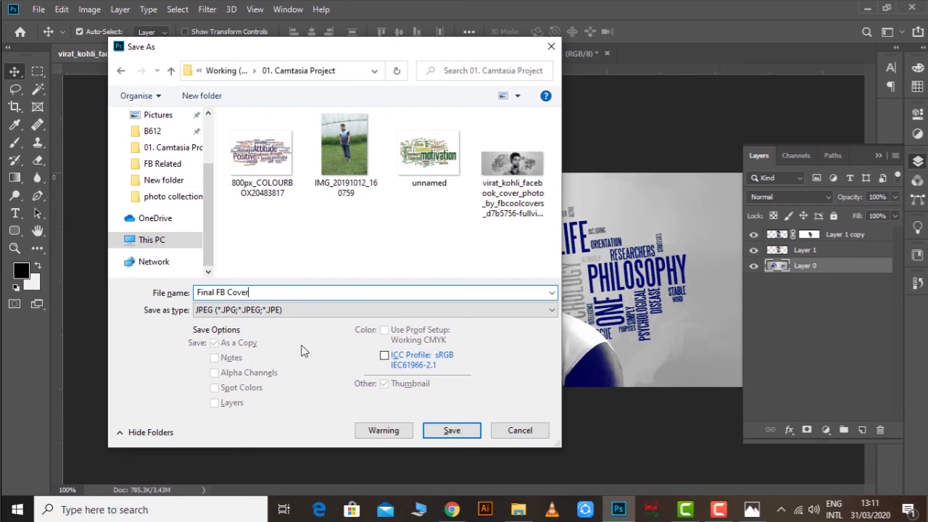
left_click(453, 432)
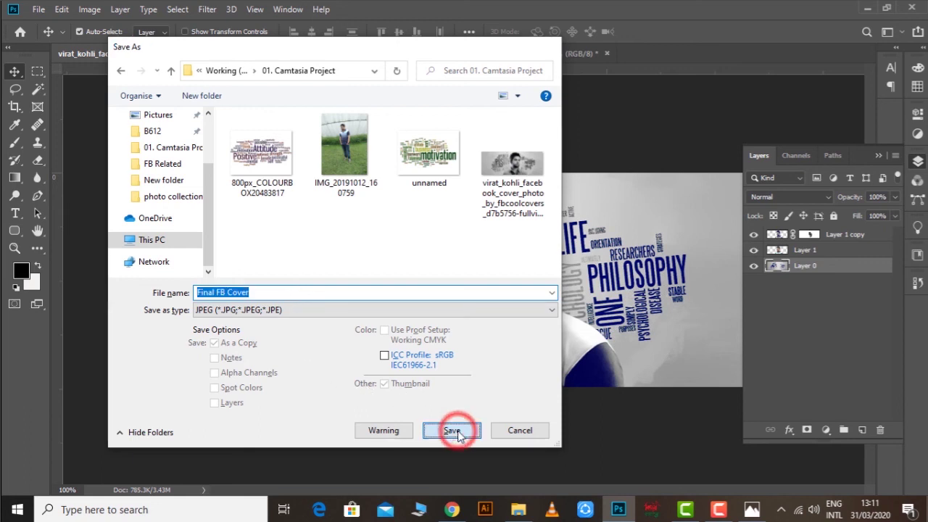
left_click(542, 110)
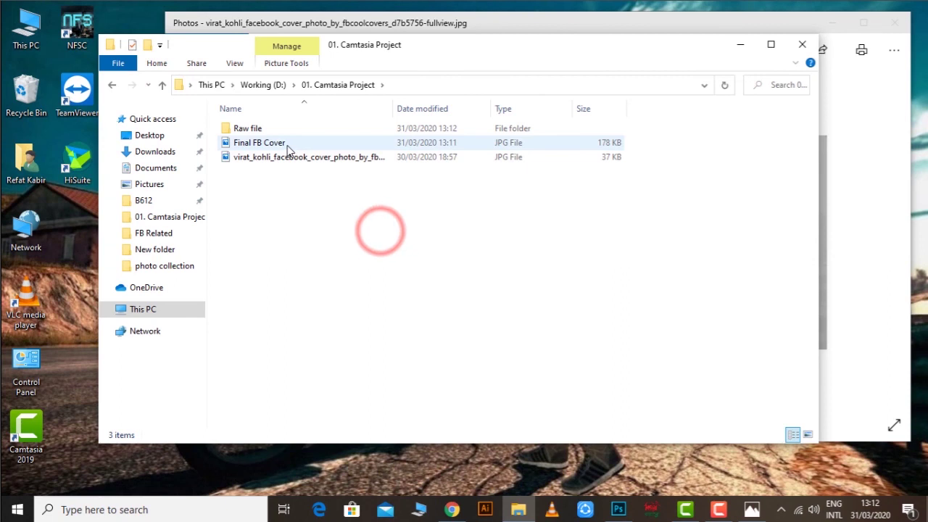
Open the exported Final FB Cover in Photos from the project folder and compare it with the original word-cloud cover photo
double_click(287, 145)
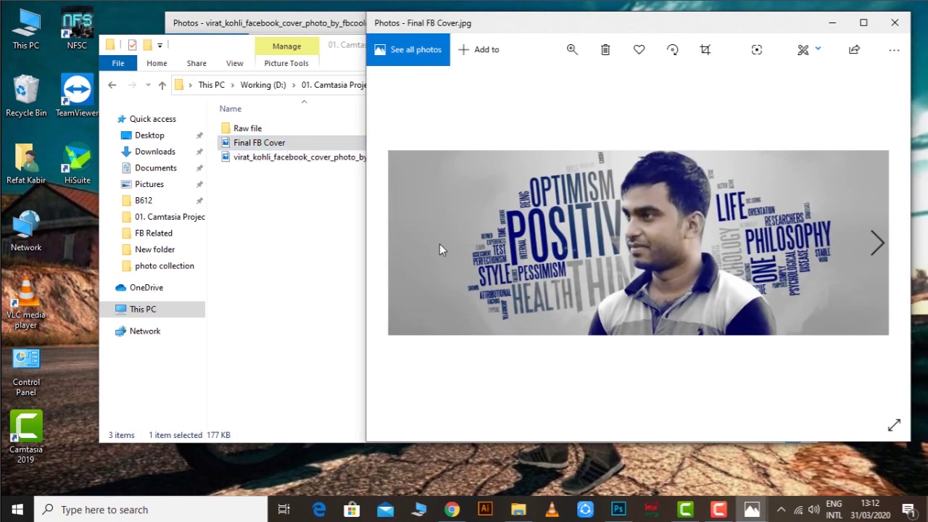
key("Right")
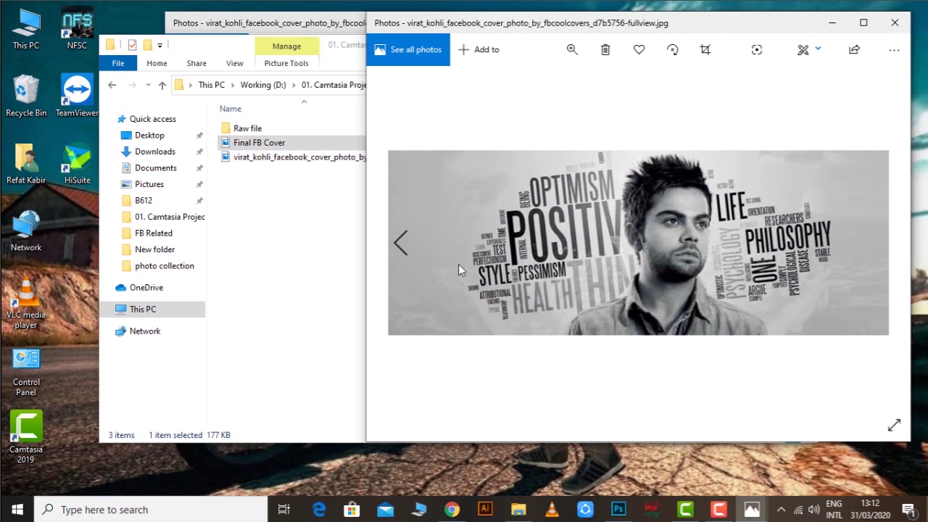
key("Left")
key("Right")
key("Left")
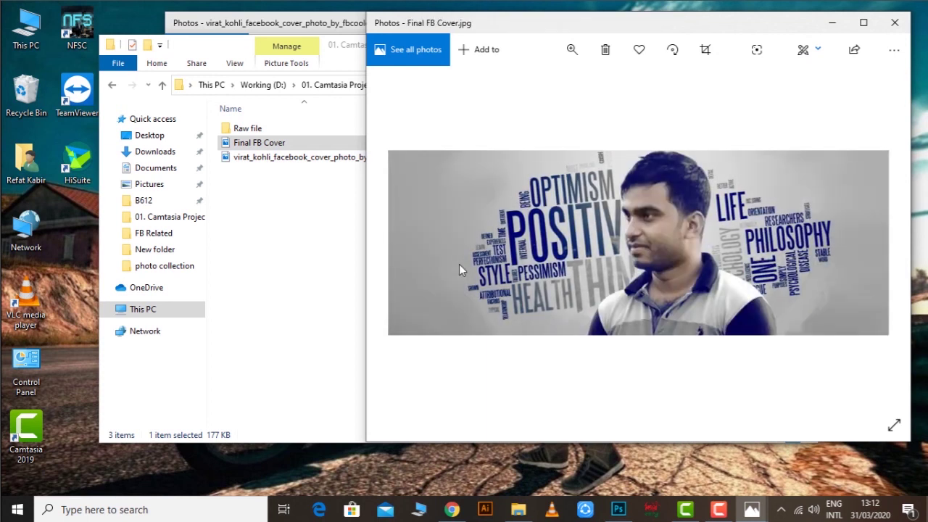